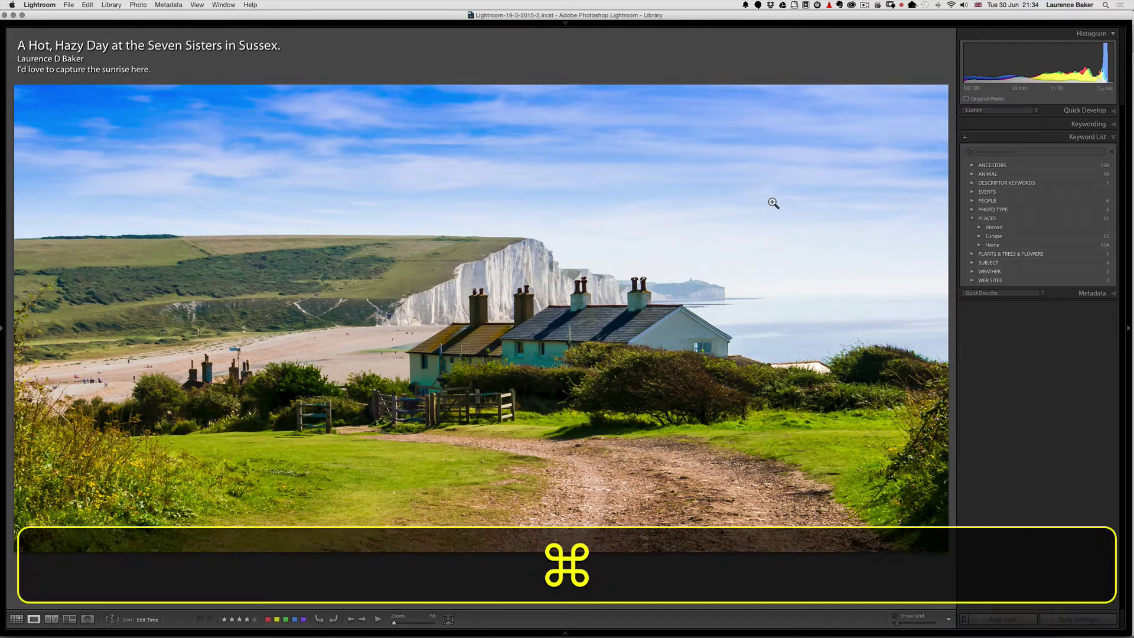
Step: Try Spaces as the keyword separator in the Interface preferences, restore Commas, and close the preferences
key(super+comma)
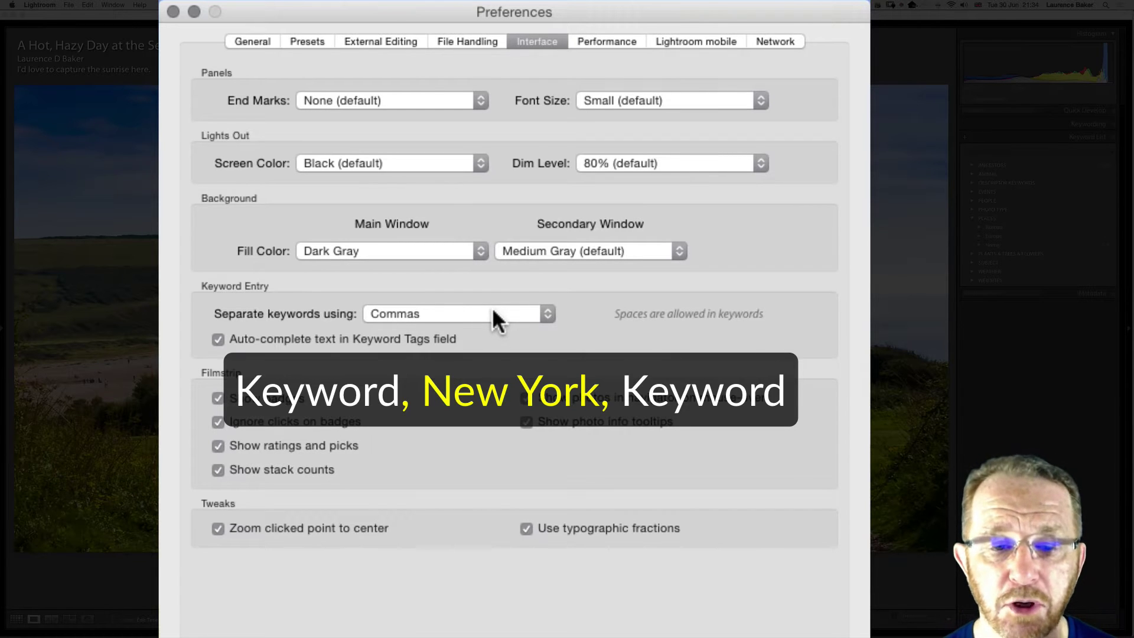
click(498, 313)
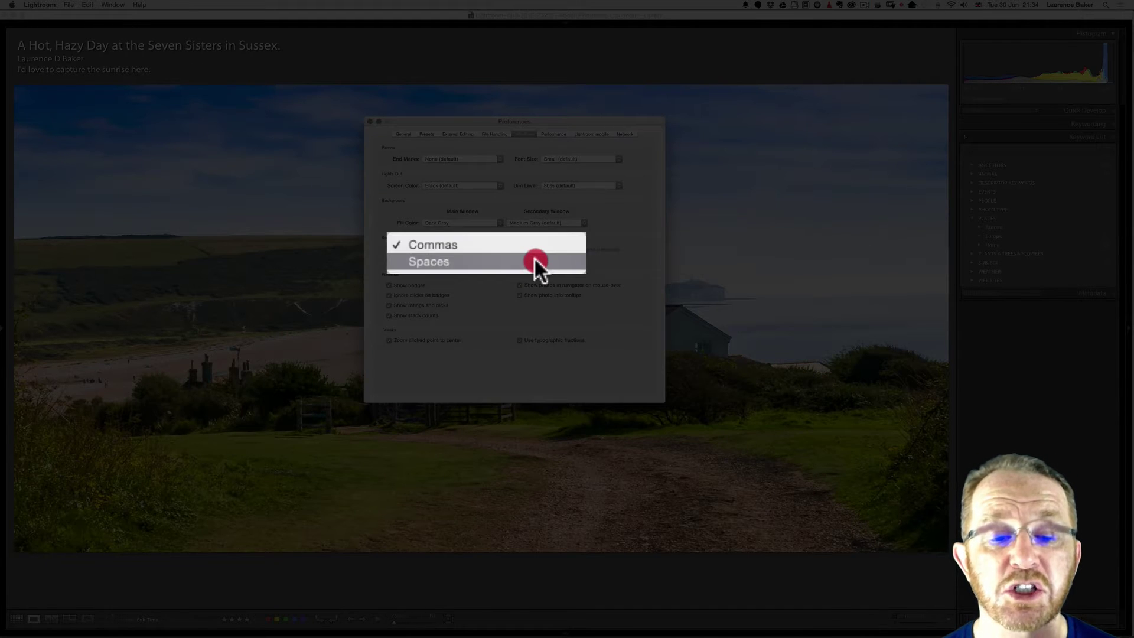
click(535, 260)
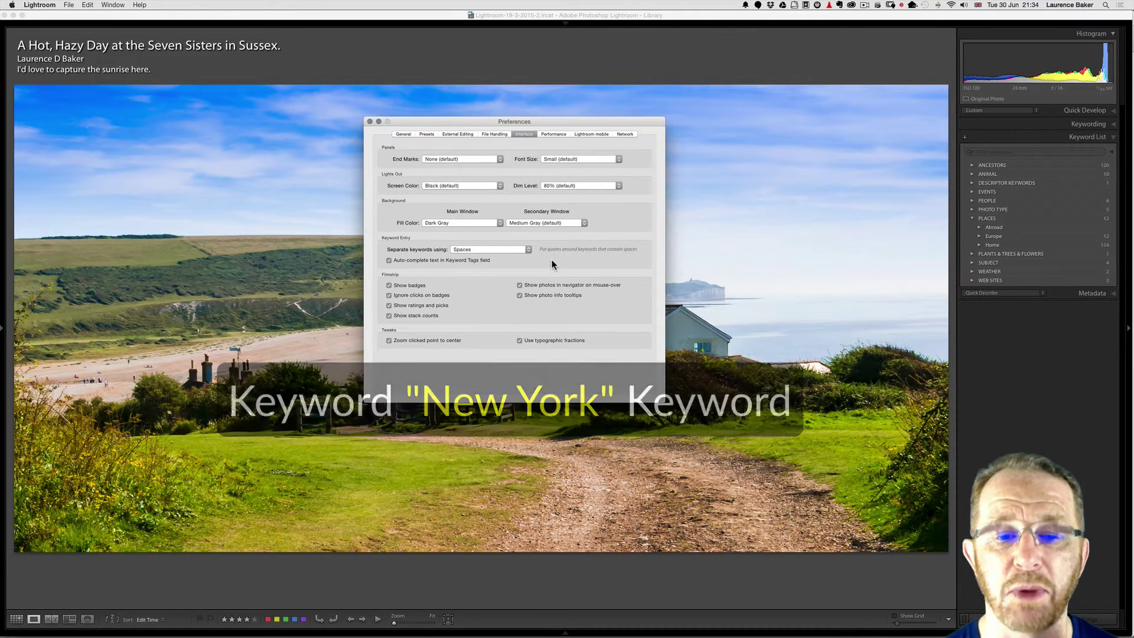
click(509, 250)
click(504, 242)
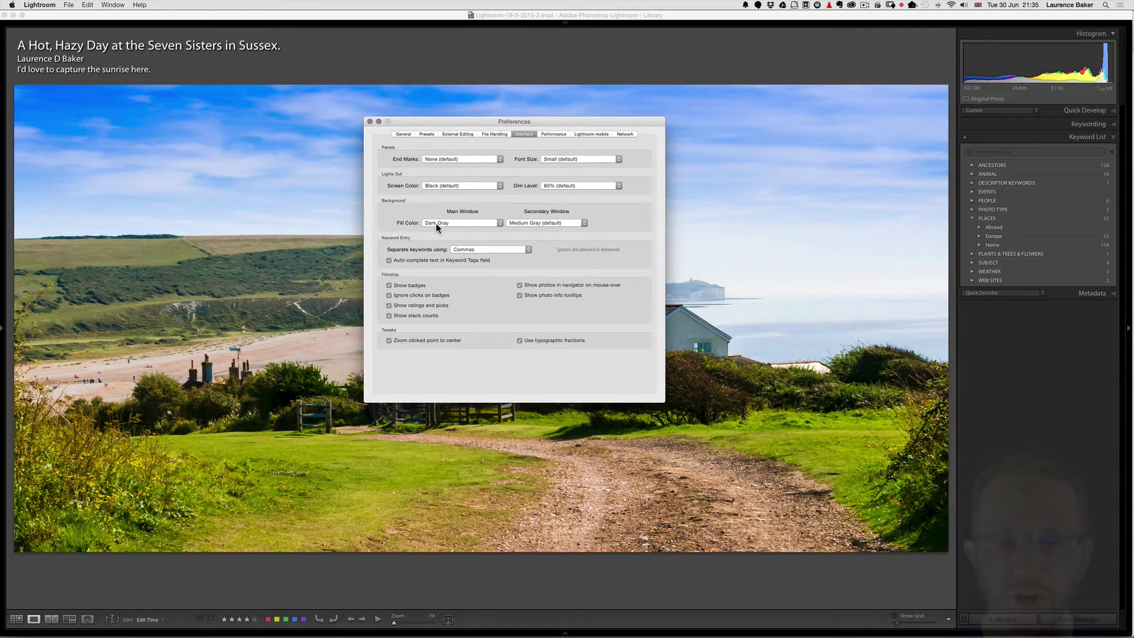
click(371, 122)
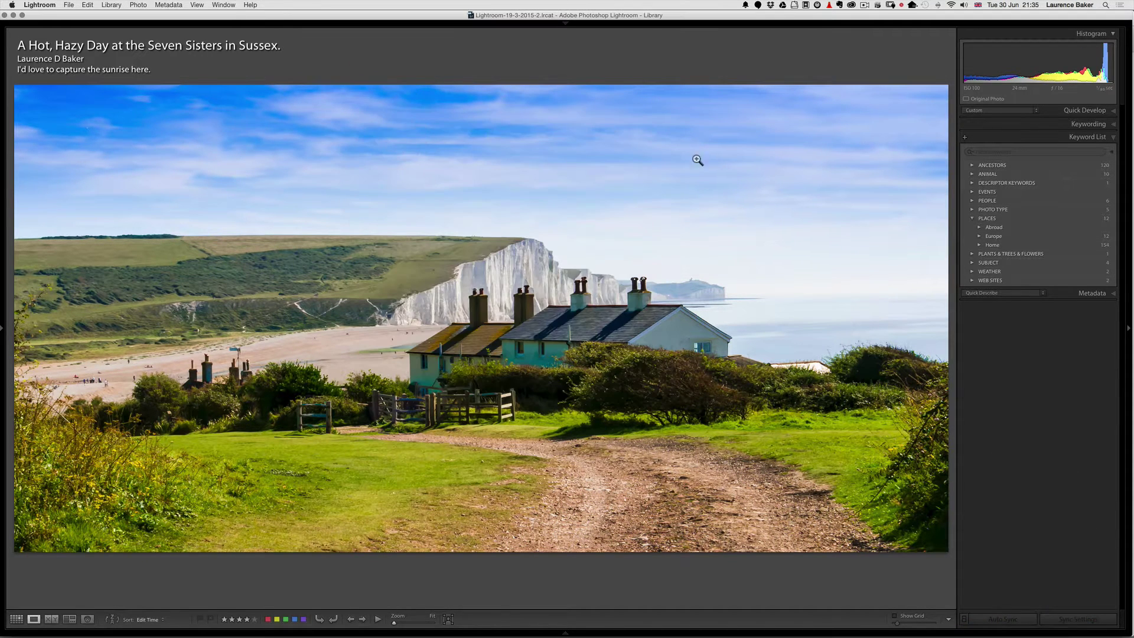
Step: Show the photo's keywording options and switch the keyword set to St. Lawrence
click(1075, 125)
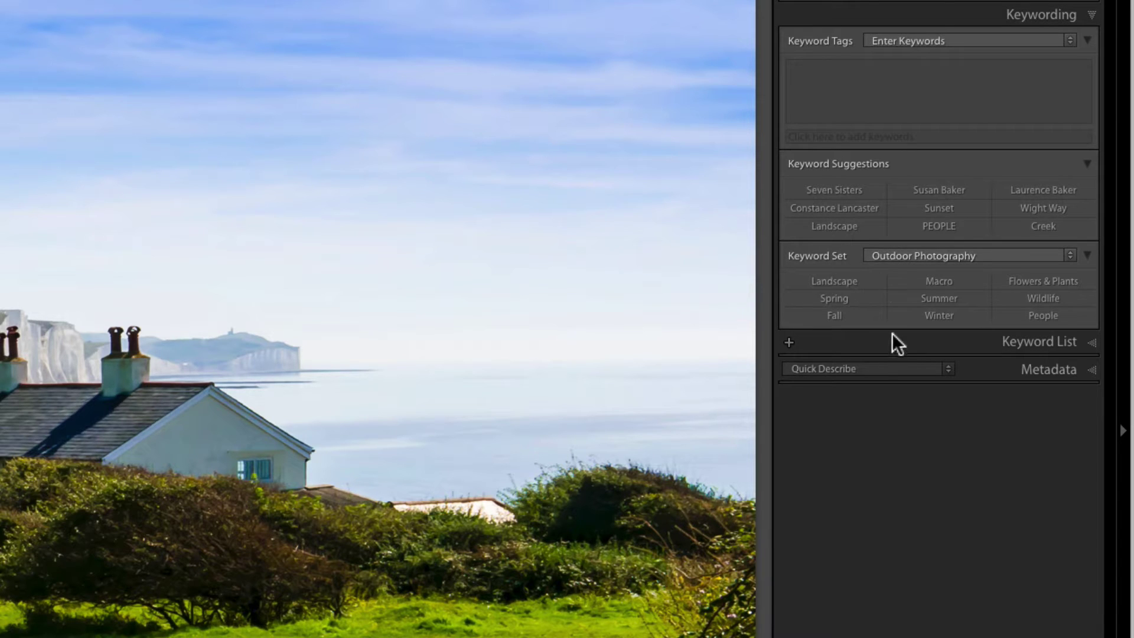
click(906, 255)
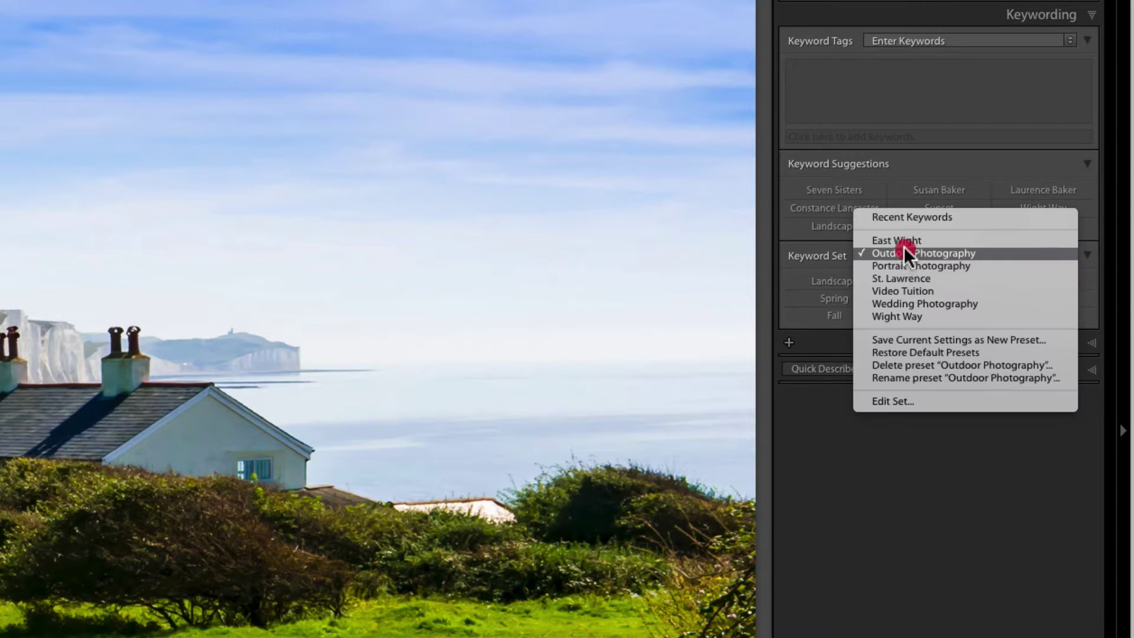
click(910, 276)
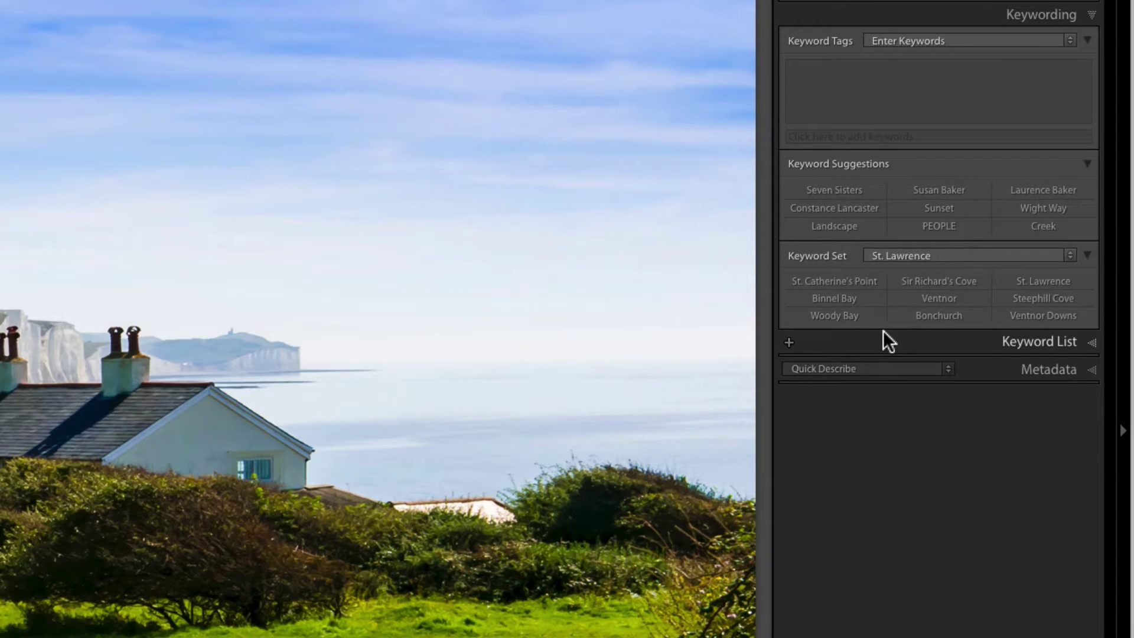
Step: Examine the keyword hierarchy under PLACES down through Abroad and Asia, collapse it, and return to the keywording options
click(899, 337)
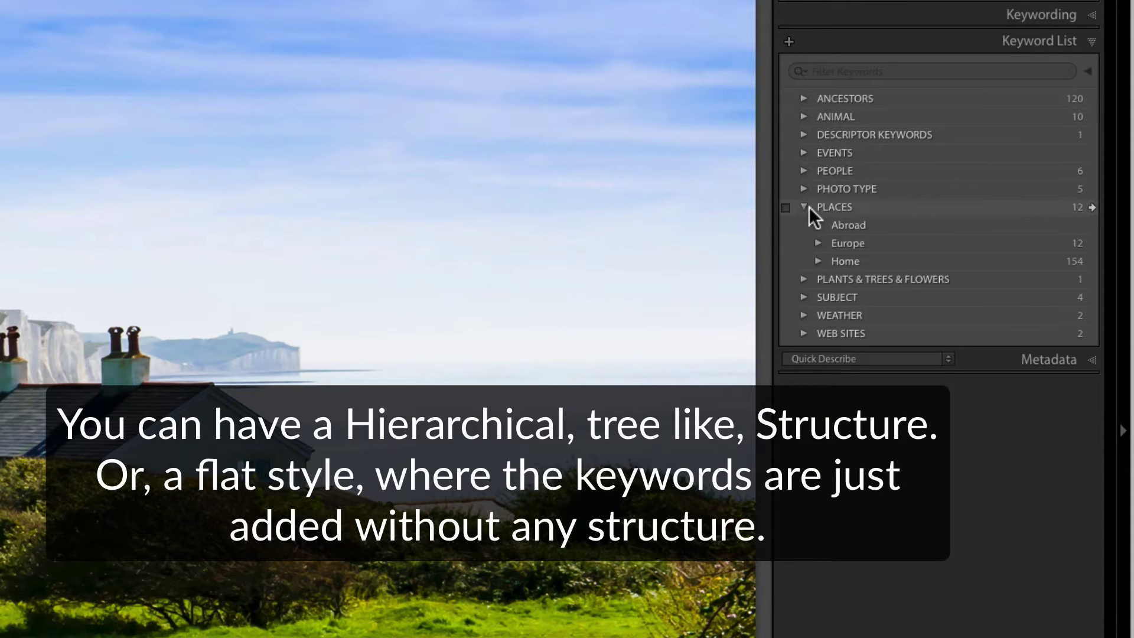
click(804, 206)
click(806, 207)
click(806, 205)
click(805, 206)
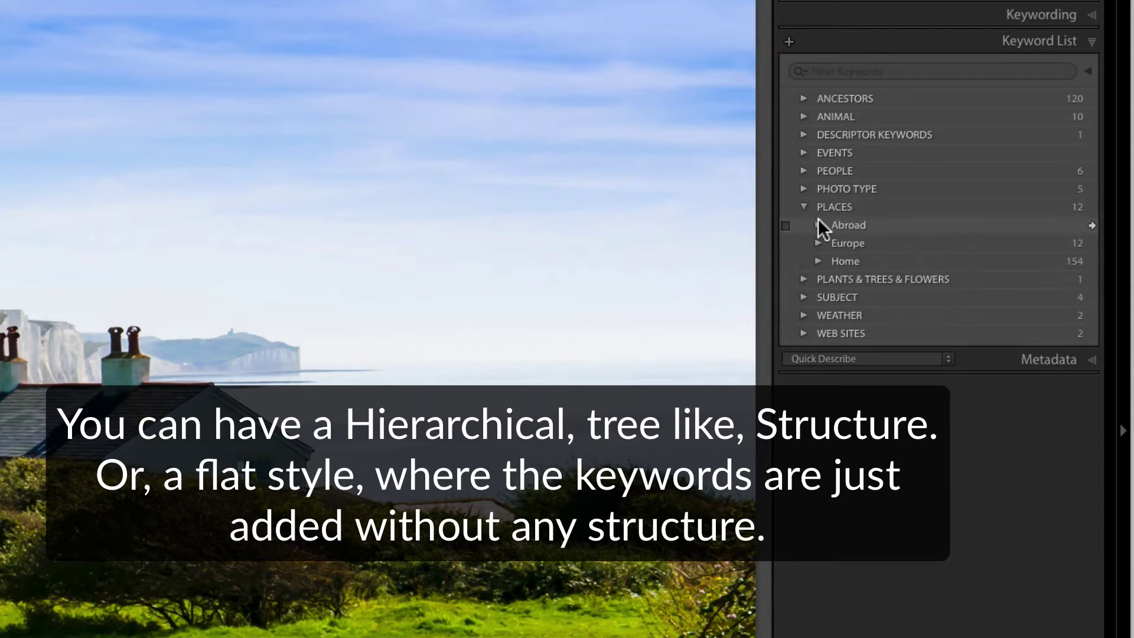
click(819, 223)
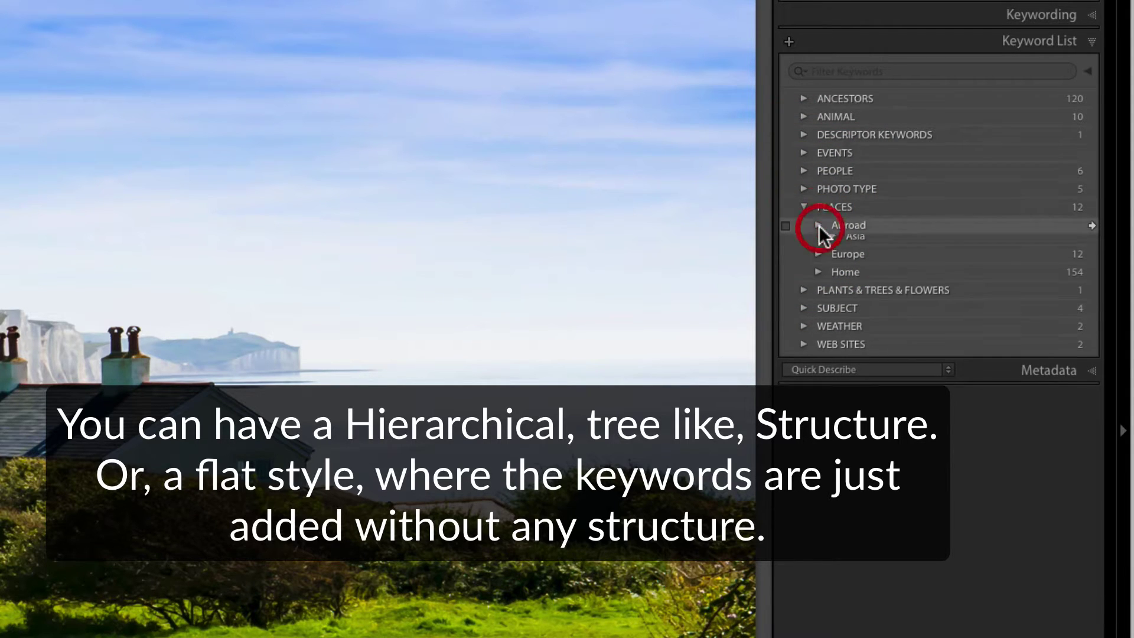
click(830, 244)
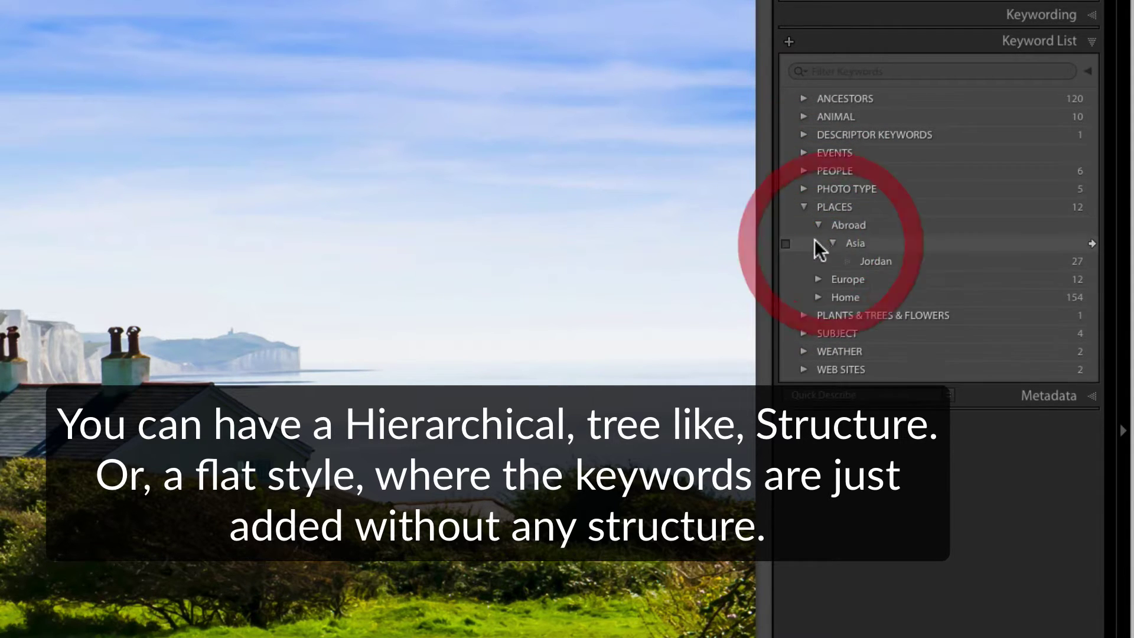
click(819, 224)
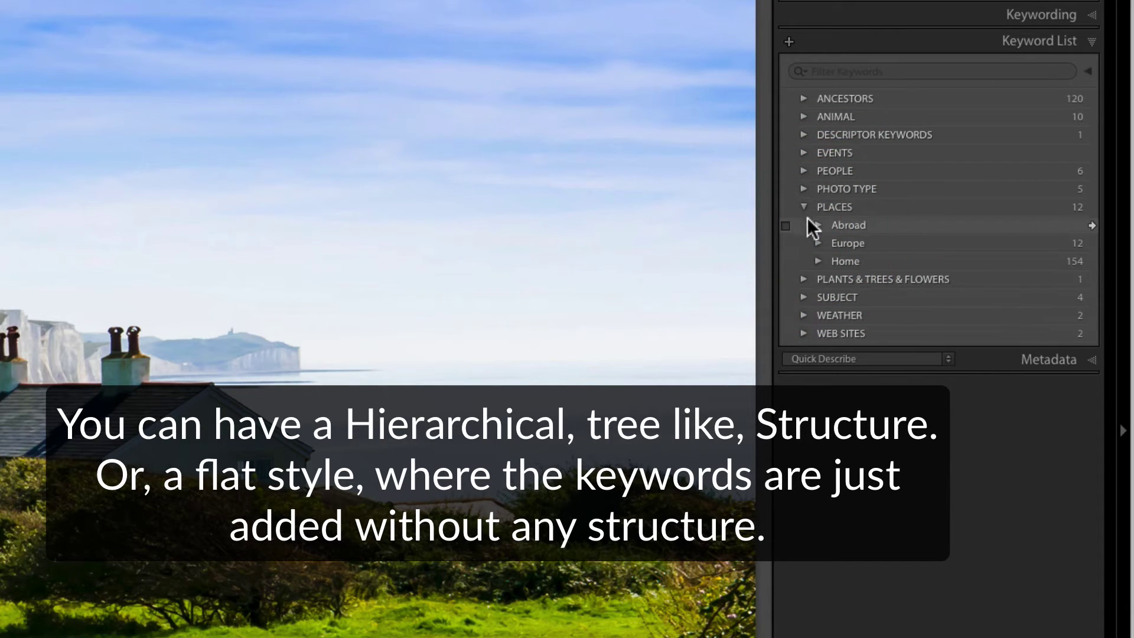
click(805, 208)
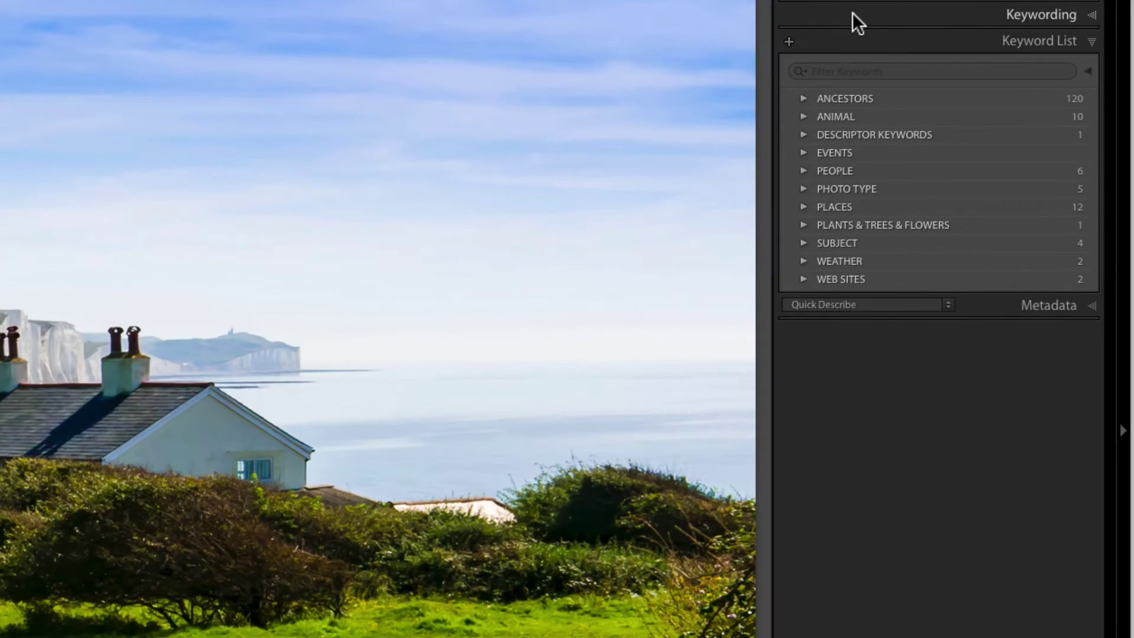
click(851, 14)
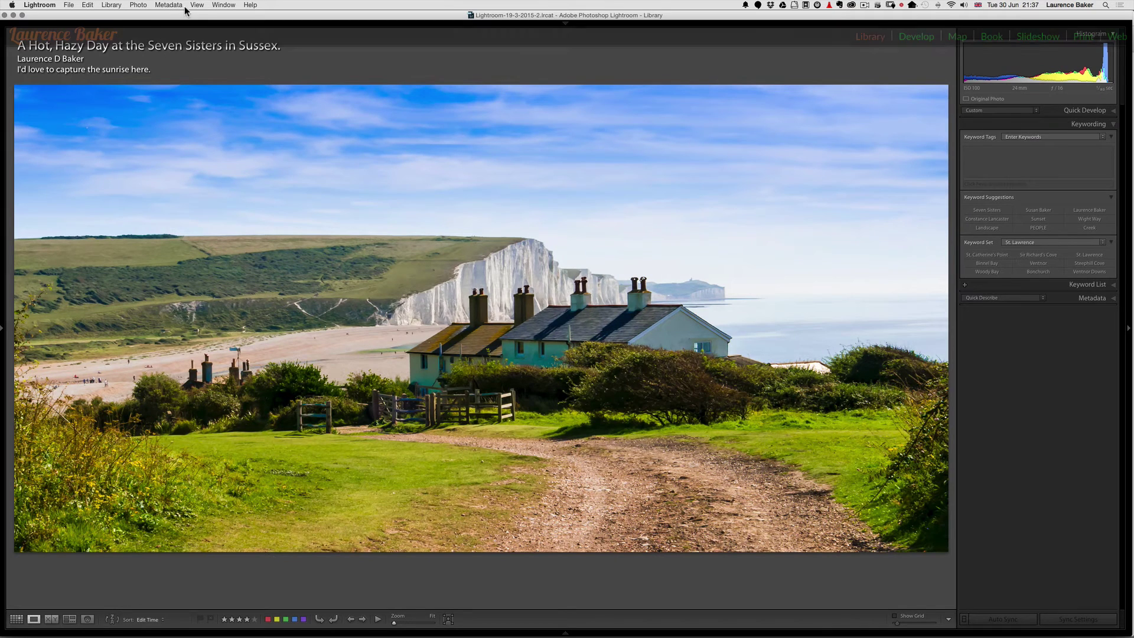
Step: Set the keyword shortcut to Sunset
click(169, 6)
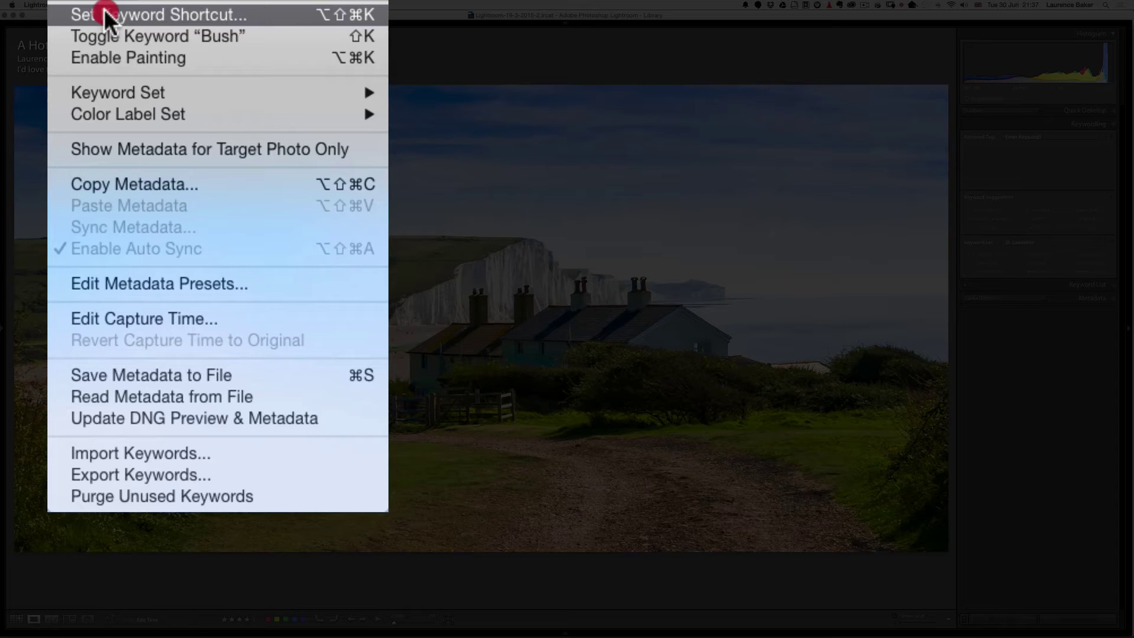
click(104, 9)
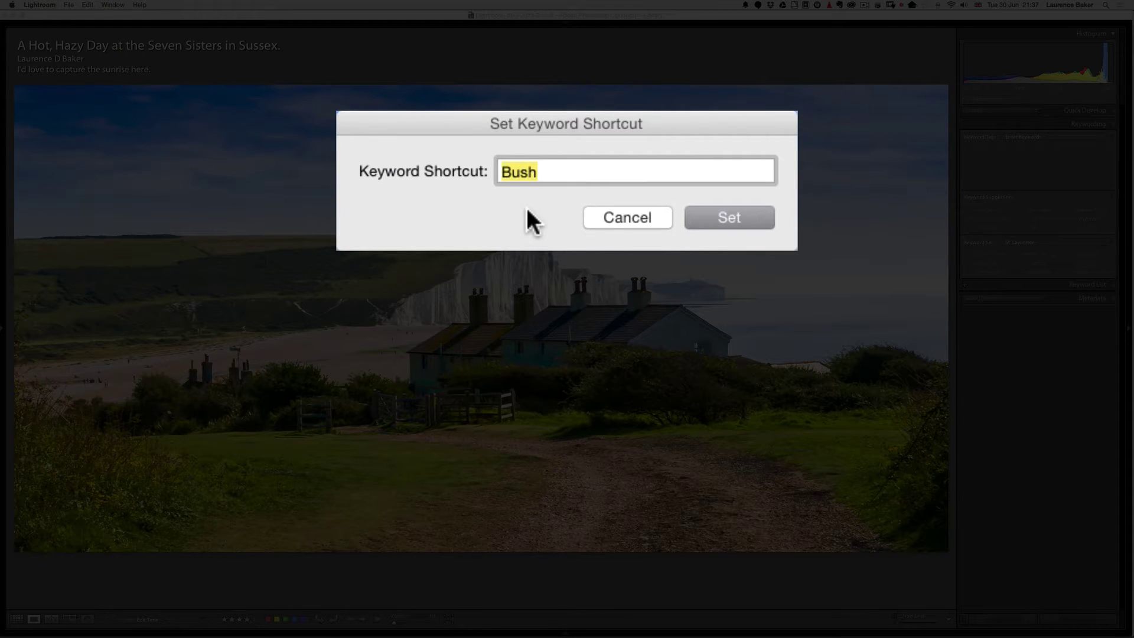
key(BackSpace)
text(SU)
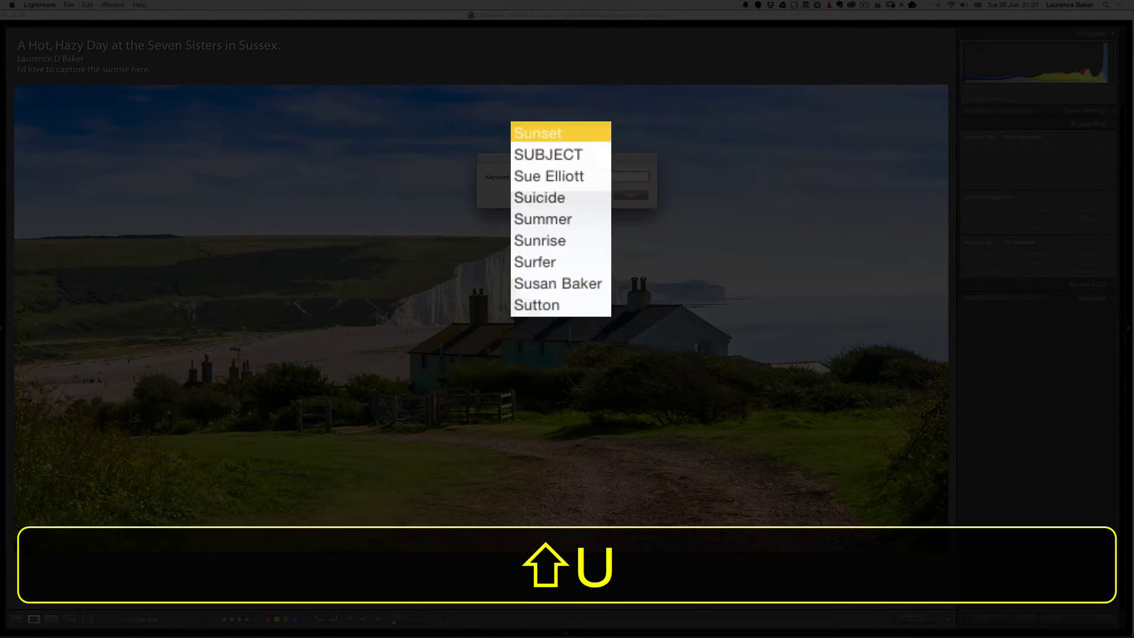
key(Return)
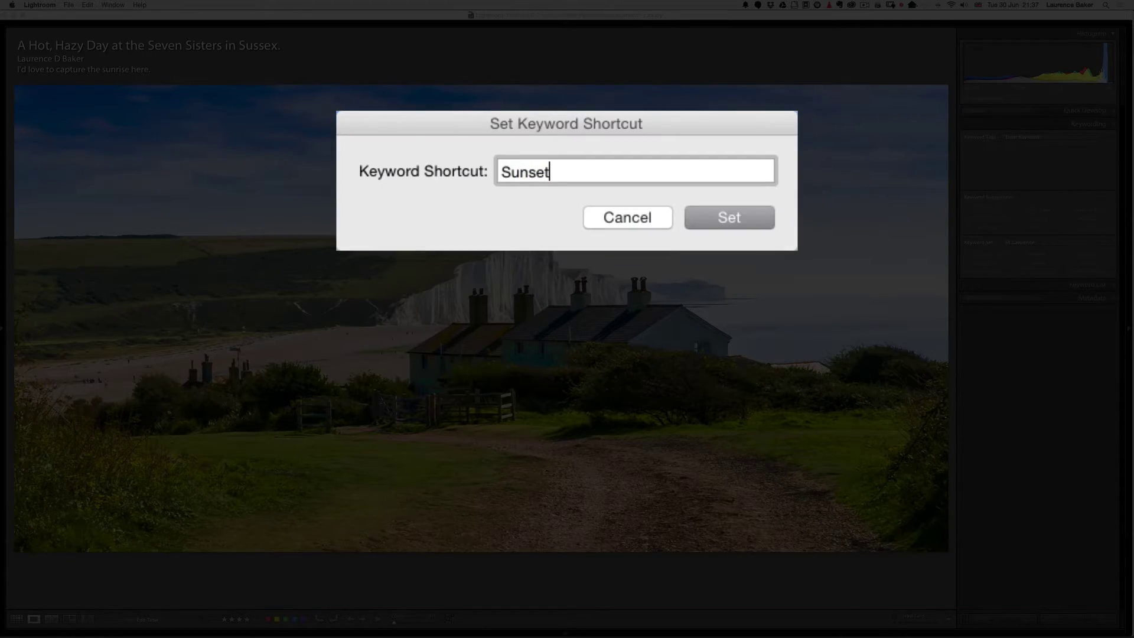
click(688, 214)
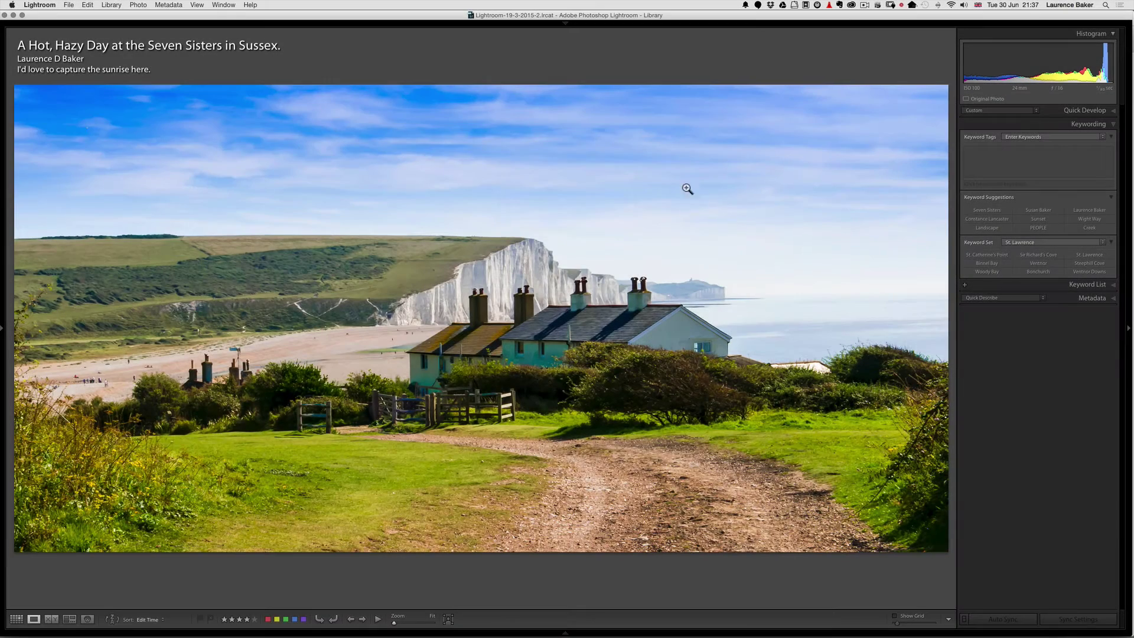
Step: Toggle the Sunset keyword on, off and on again for the photo
click(168, 5)
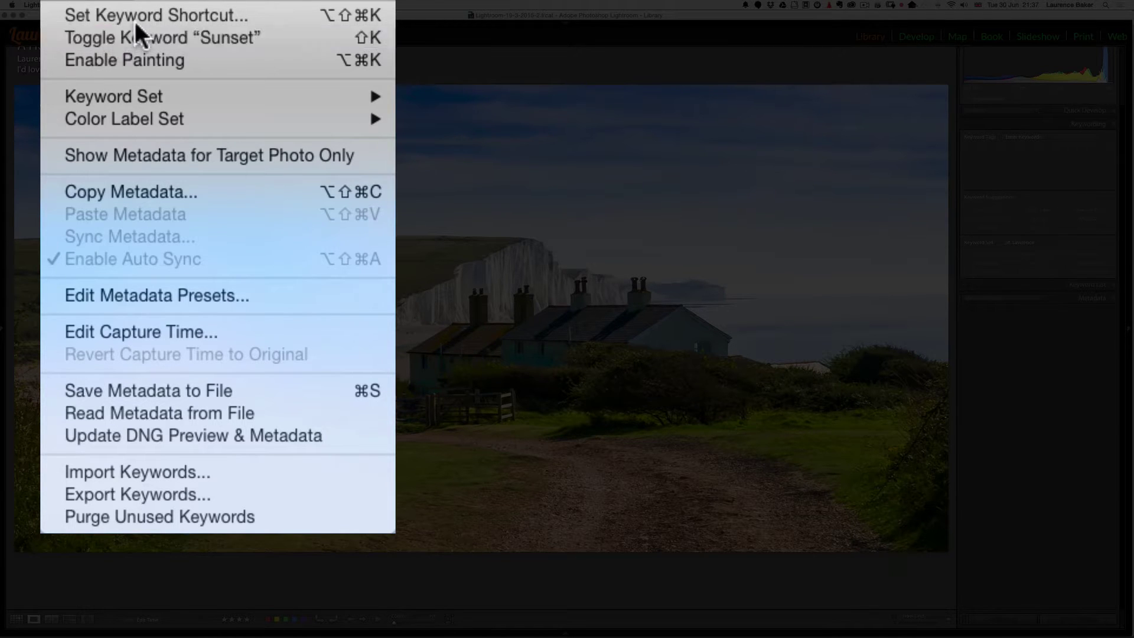
click(136, 36)
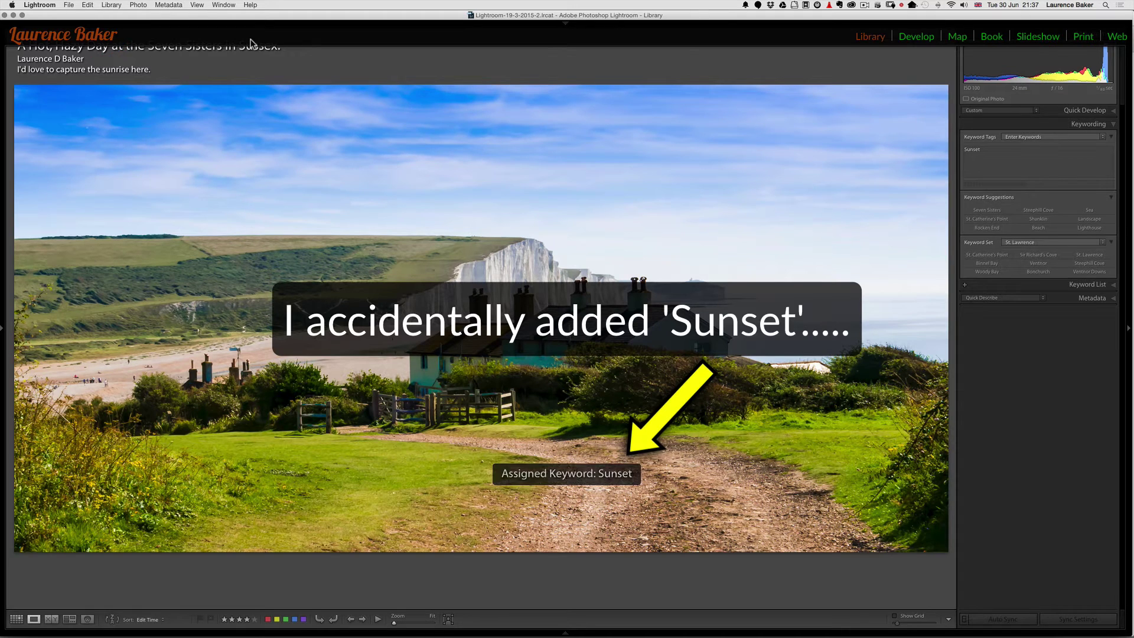
key(shift+k)
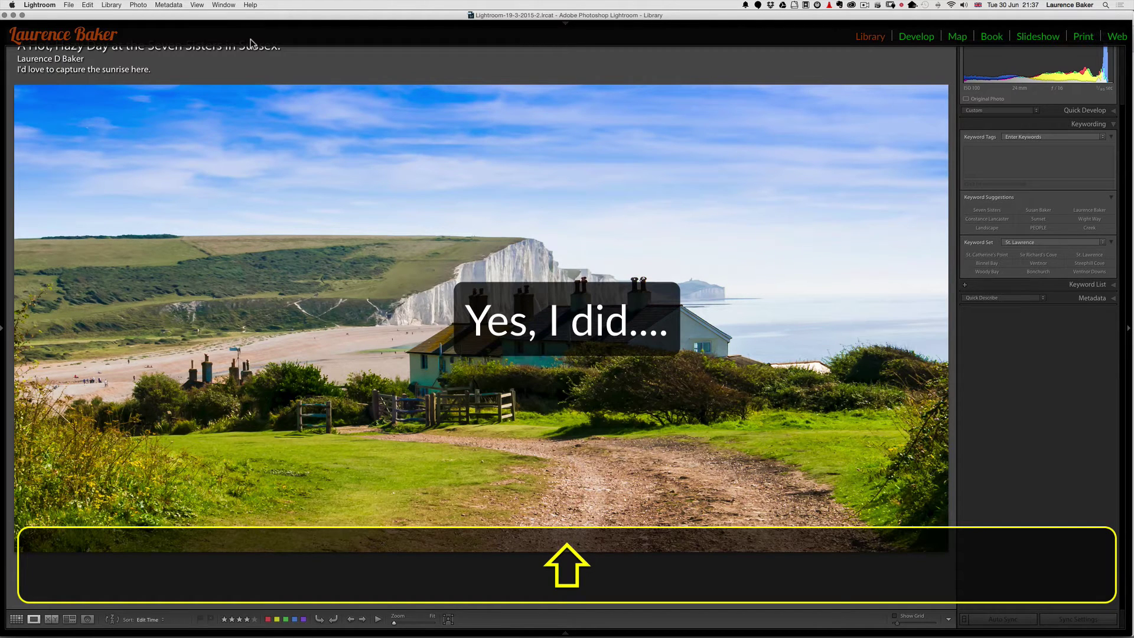
key(shift+k)
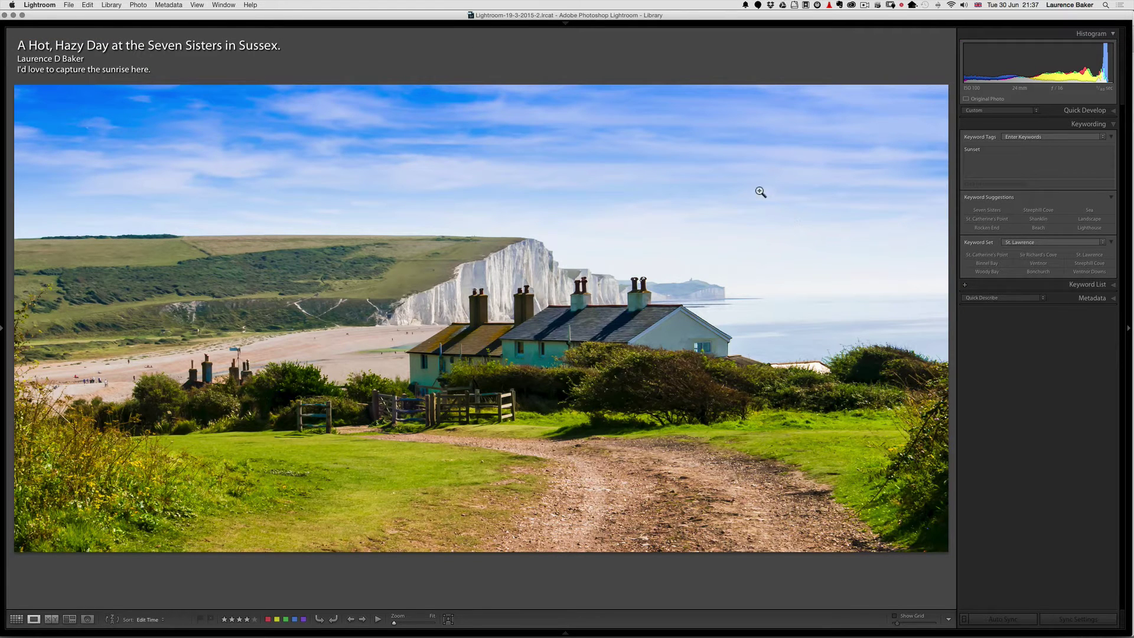
Step: Delete Sunset from the photo's keyword tags
click(981, 149)
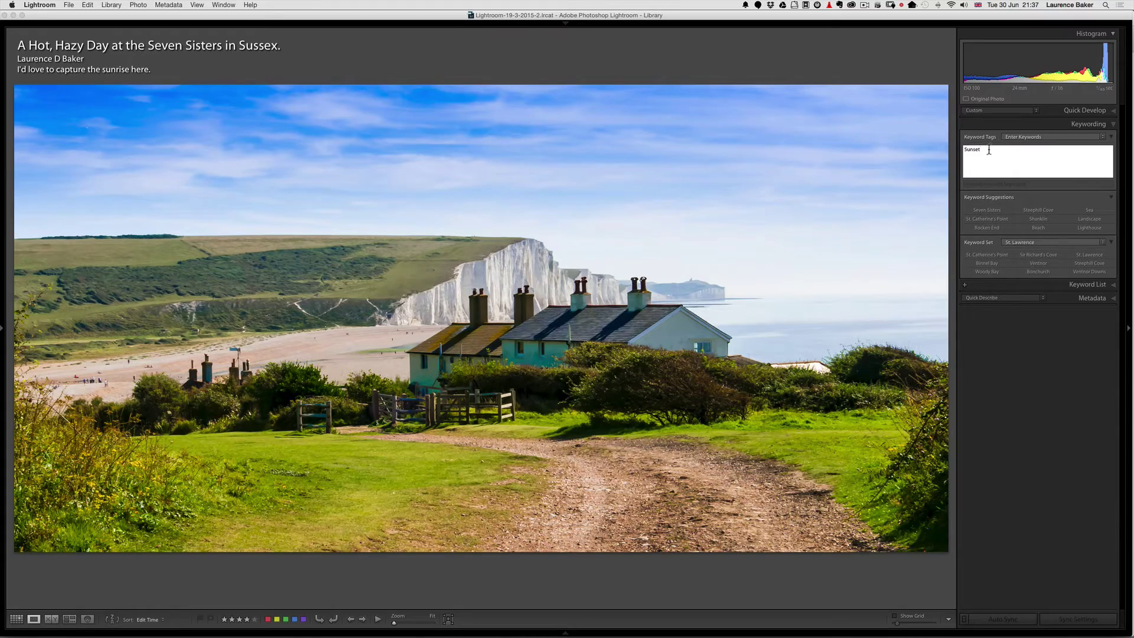
drag(985, 149, 970, 149)
key(BackSpace)
click(168, 6)
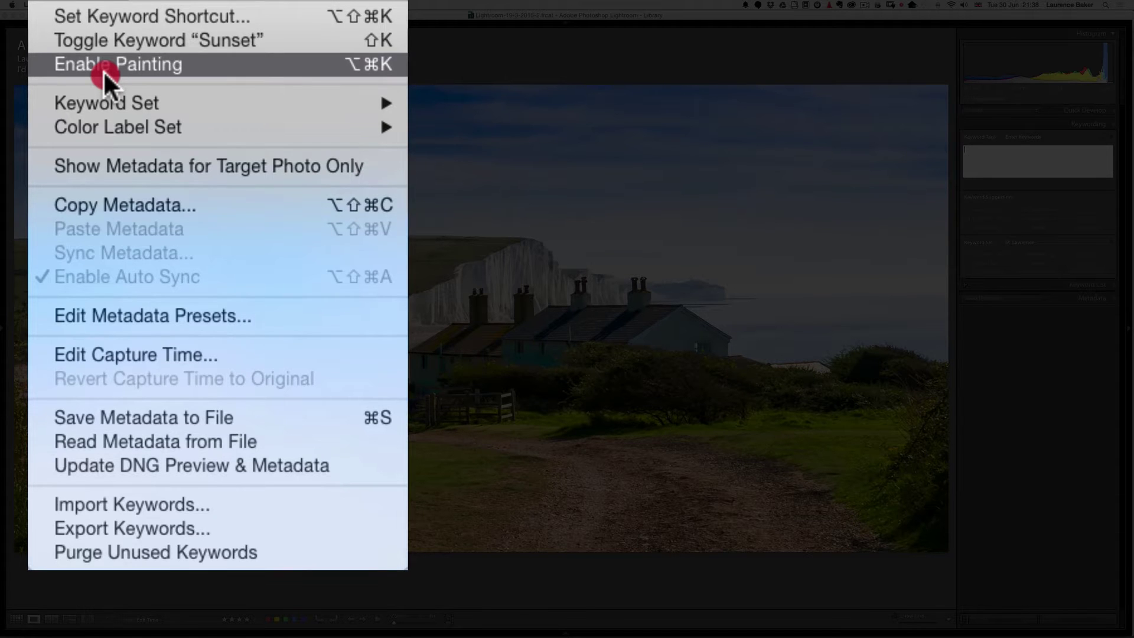
mouse_move(99, 108)
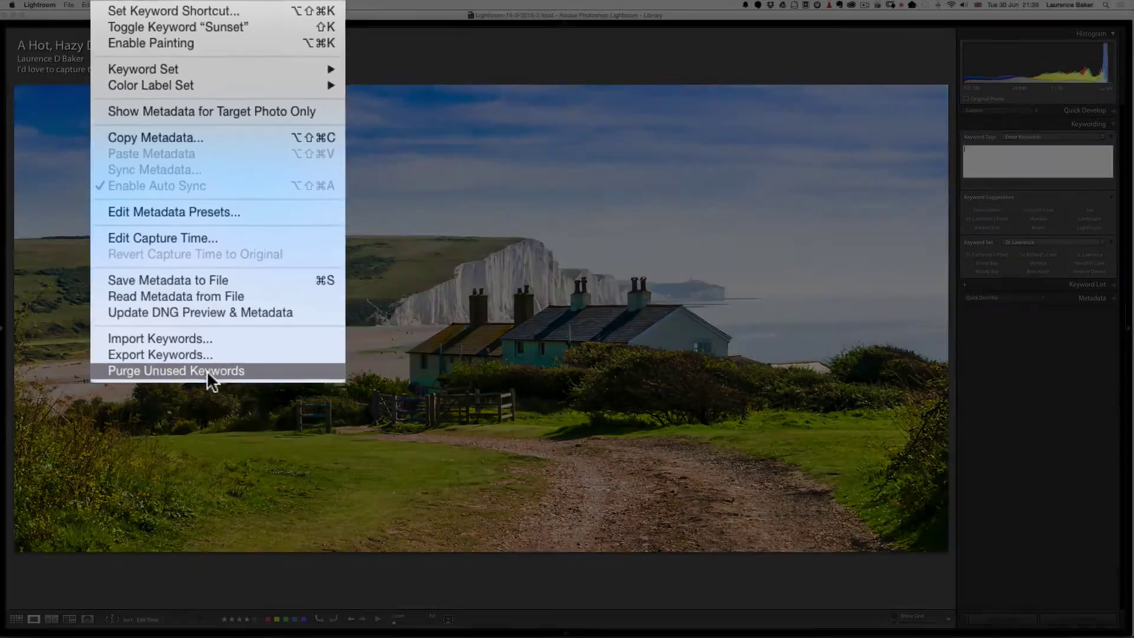
click(203, 458)
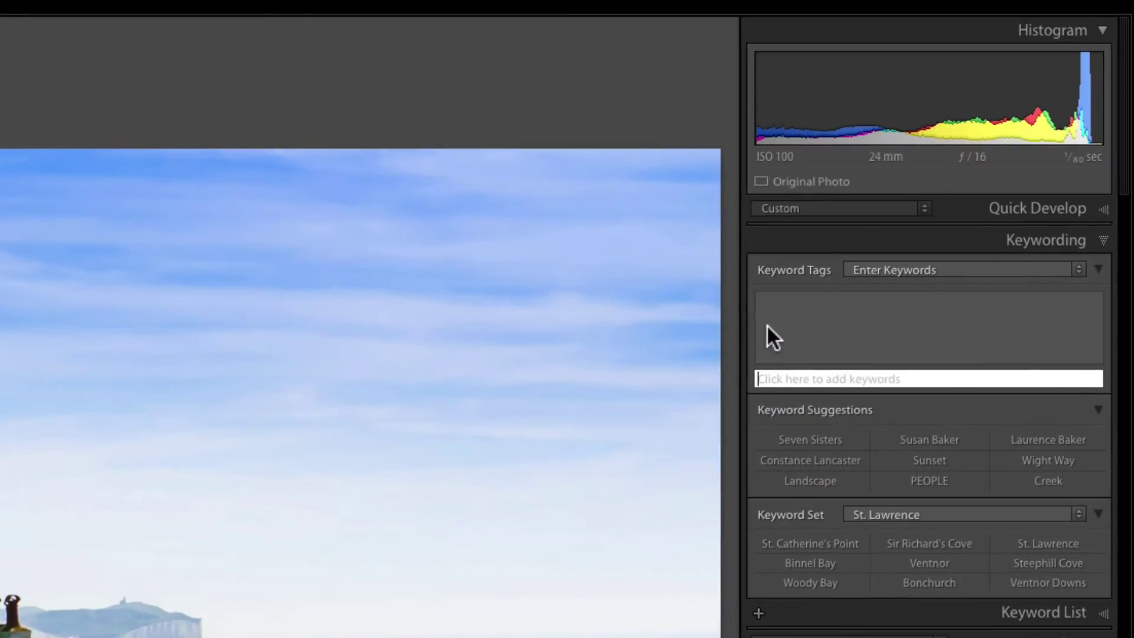
Step: Add the keyword Seven Sisters to the photo
click(958, 194)
text(Seven Sisters)
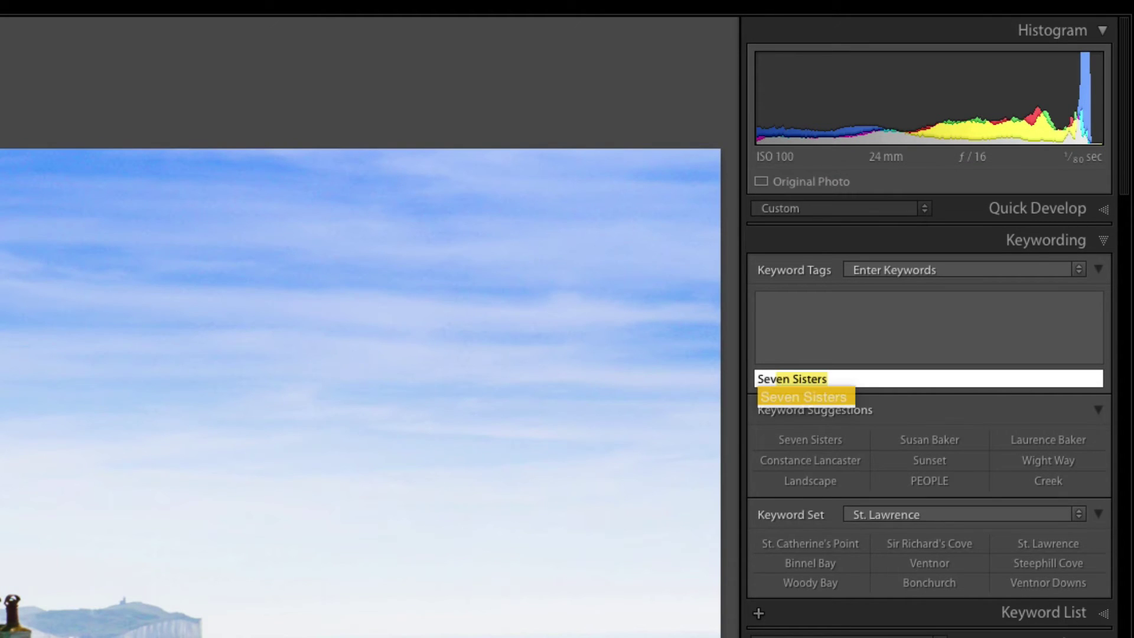
key(Return)
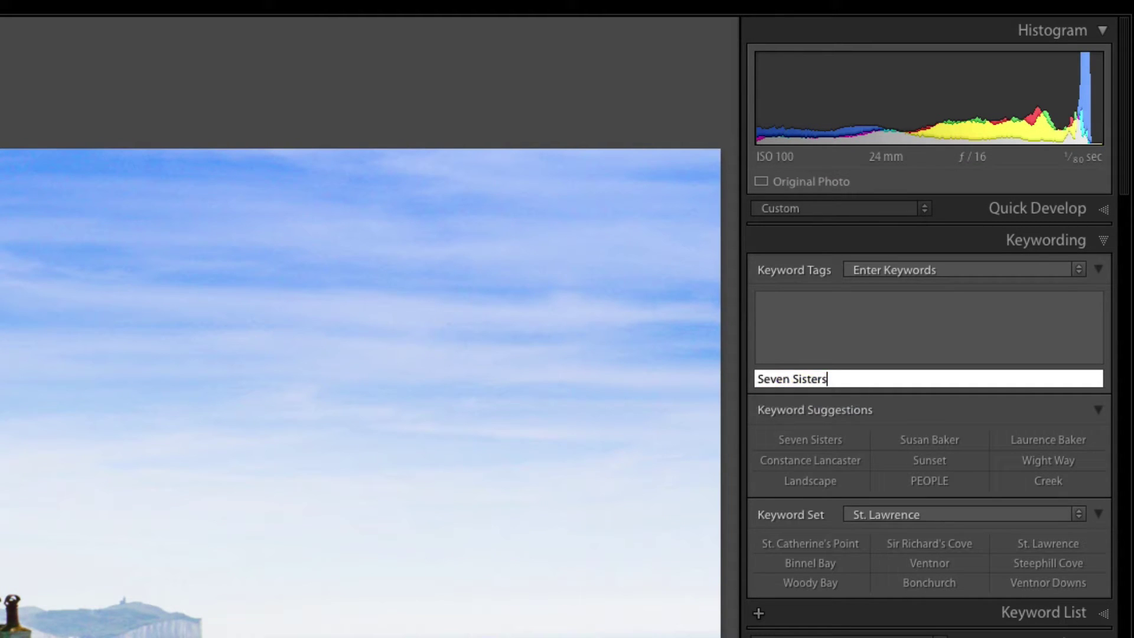
key(Return)
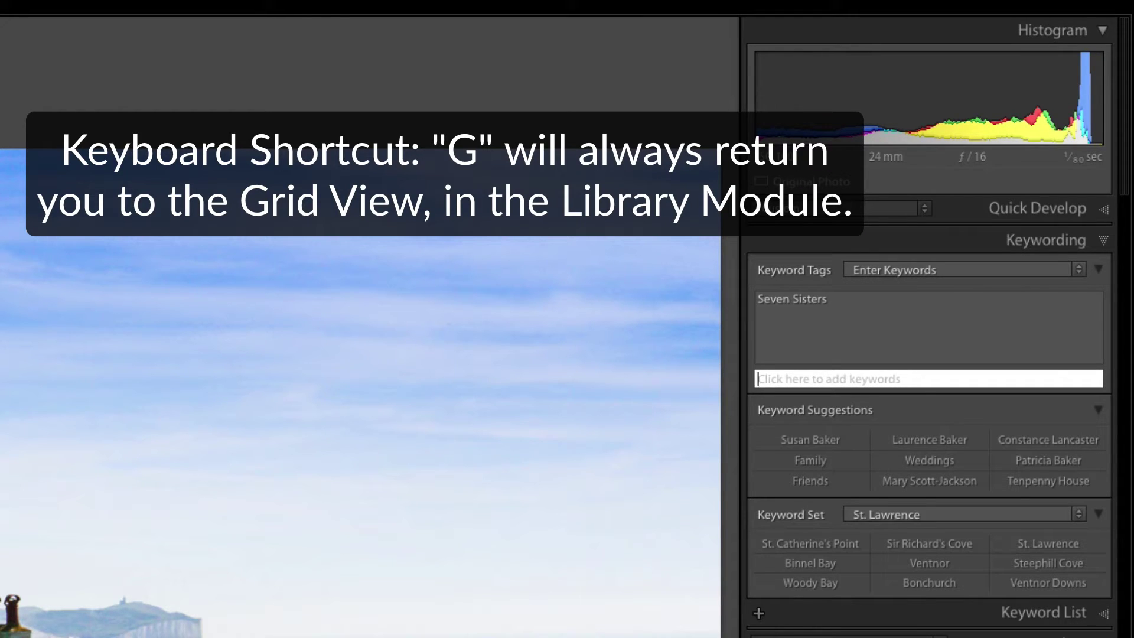
text(garden)
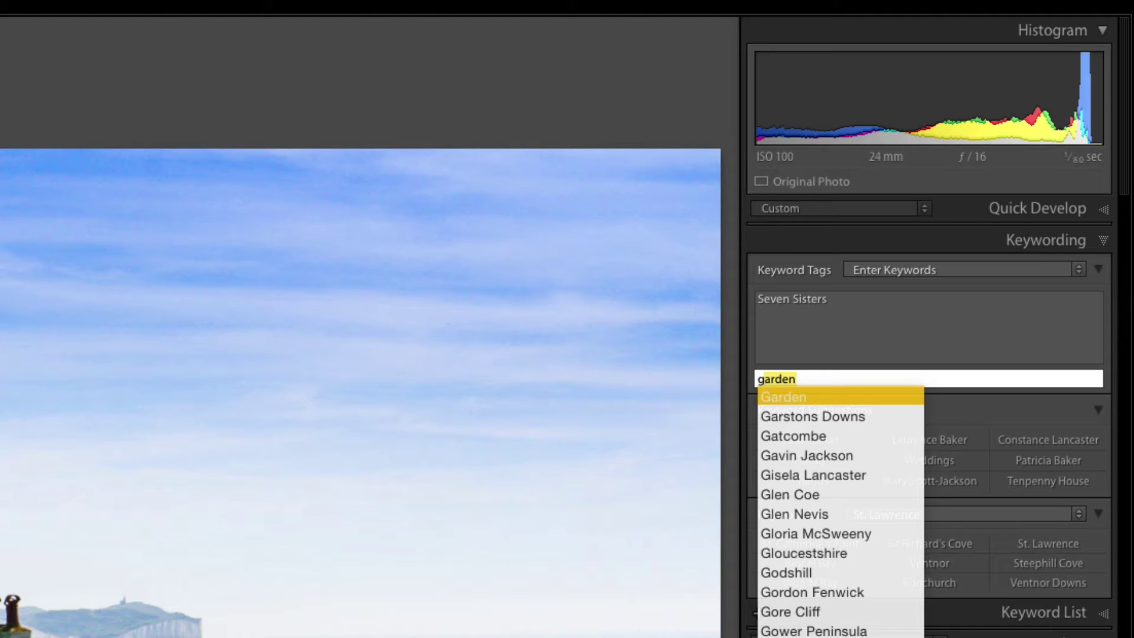
key(BackSpace)
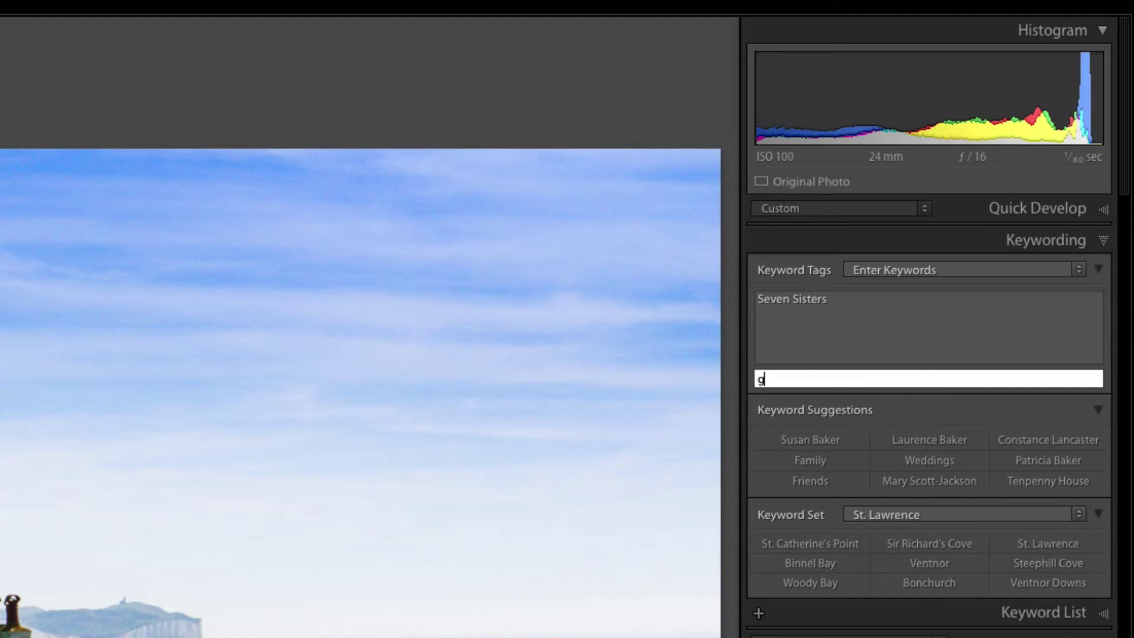
key(Escape)
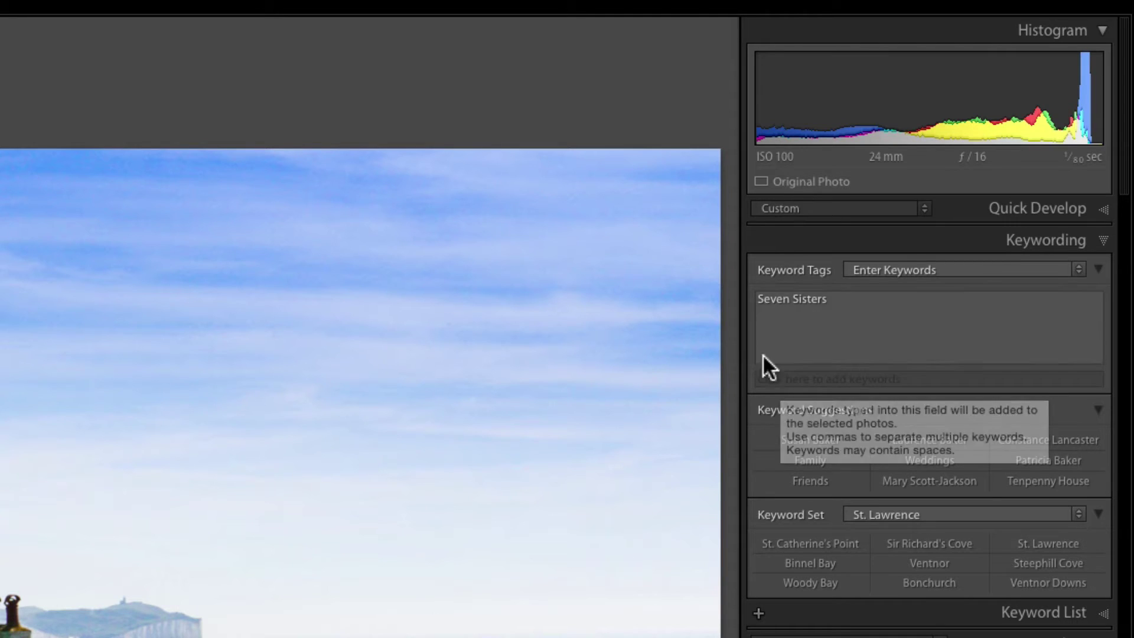
Step: Add the keyword Cliff to the Seven Sisters photo
click(782, 381)
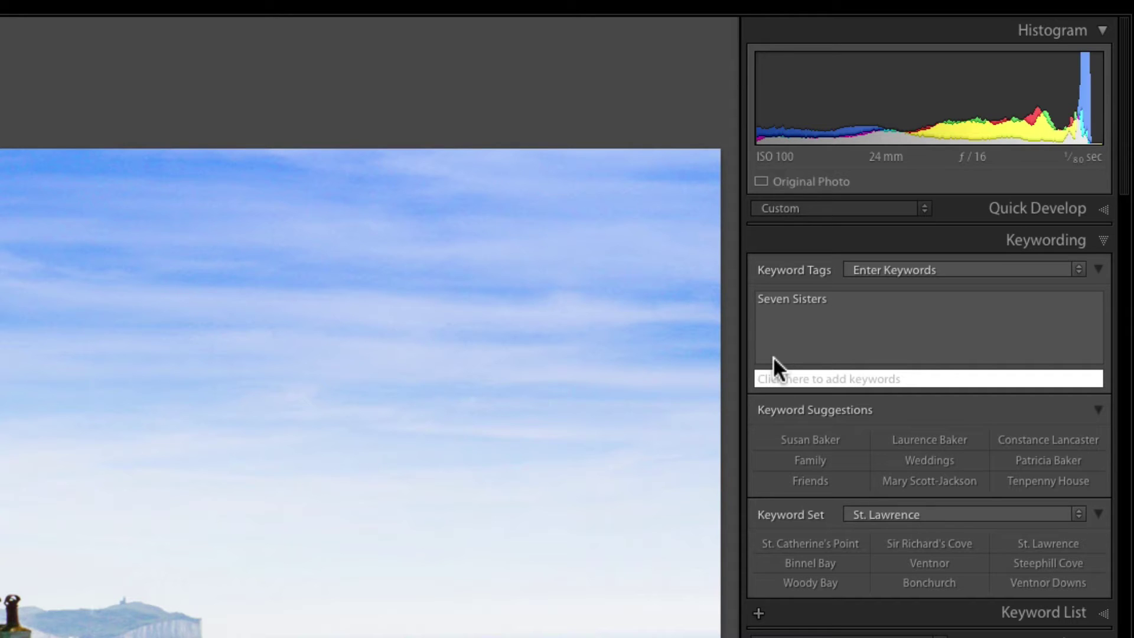
text(Clif)
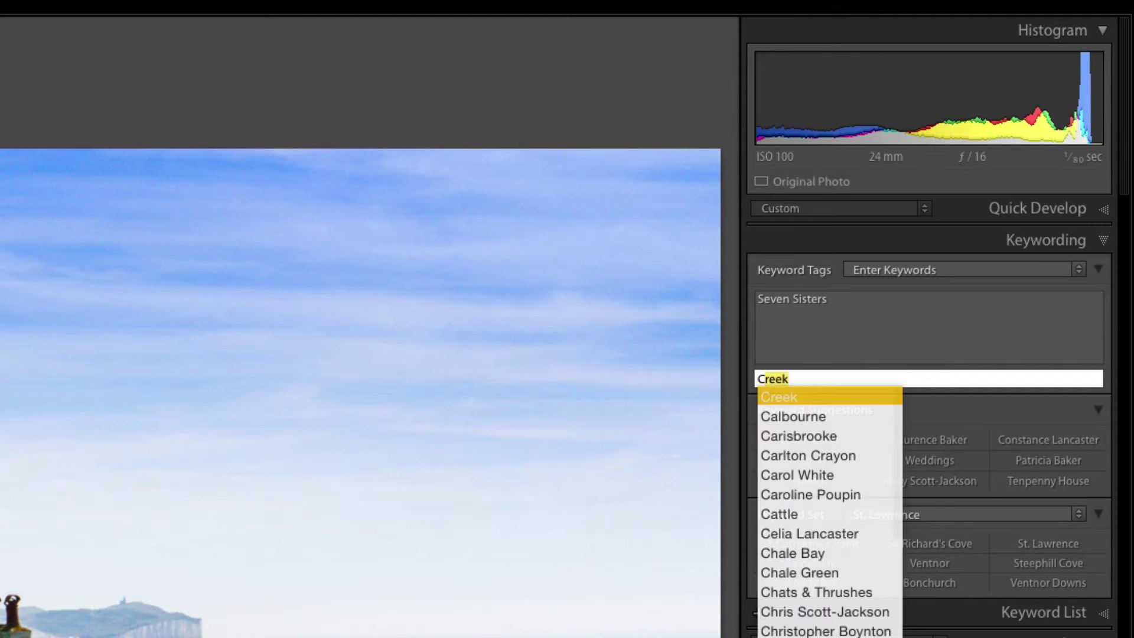
text(f)
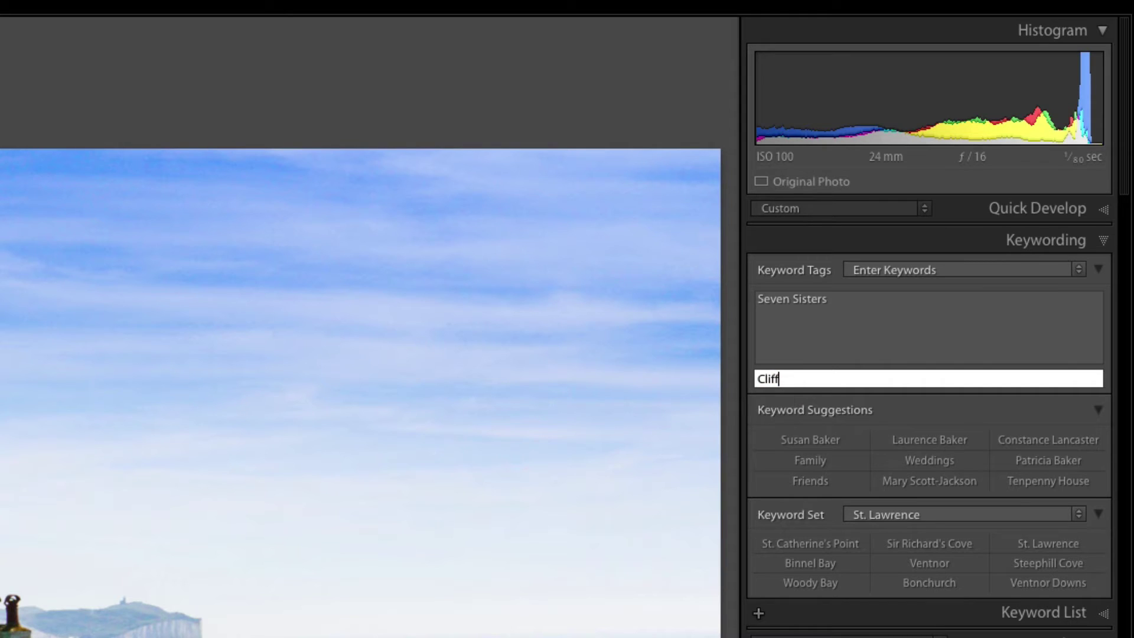
key(Return)
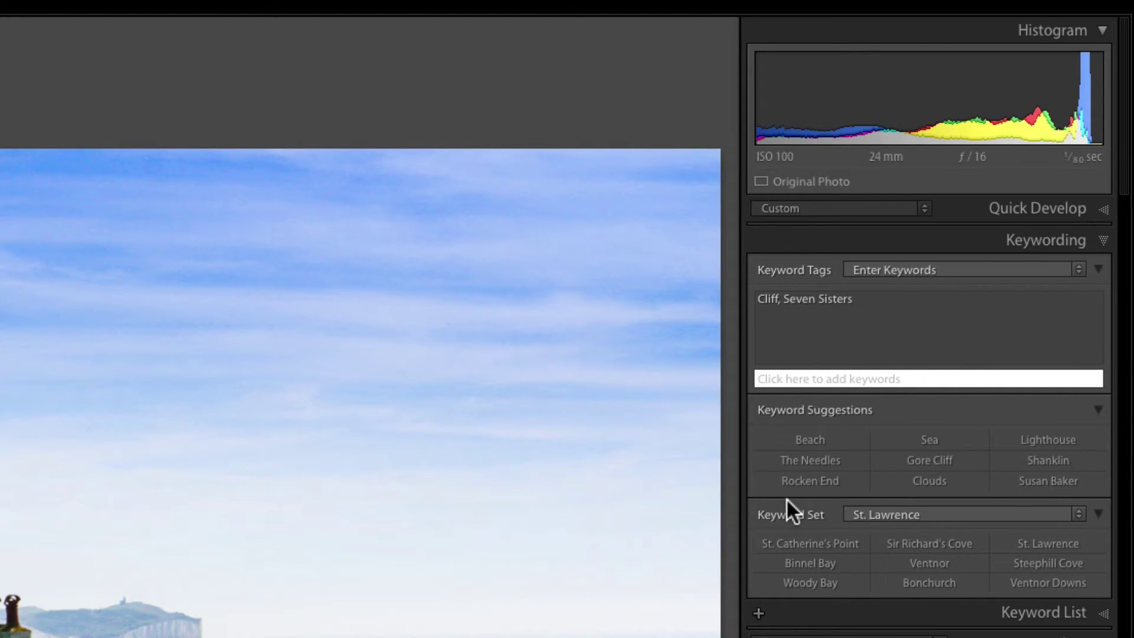
Step: Add the existing keyword Circular Polariser to the Seven Sisters photo
text(Ci)
text(rcu)
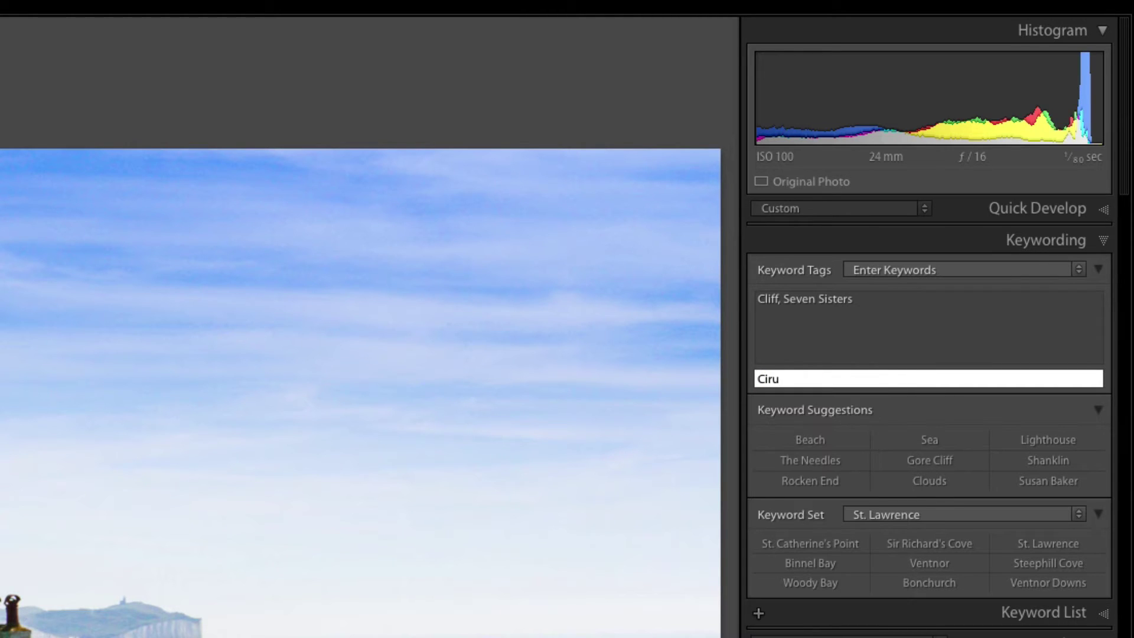
key(Down)
key(Return)
key(Return)
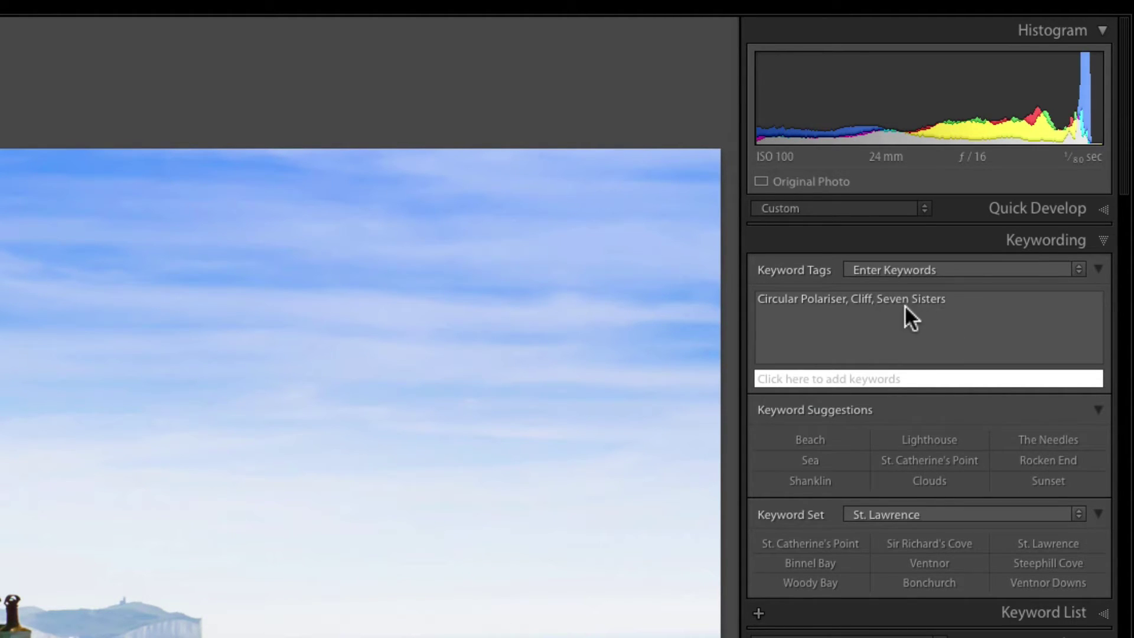
Step: Display the photo's keyword tags as Keywords & Containing Keywords, and then as Will Export
drag(870, 262, 882, 294)
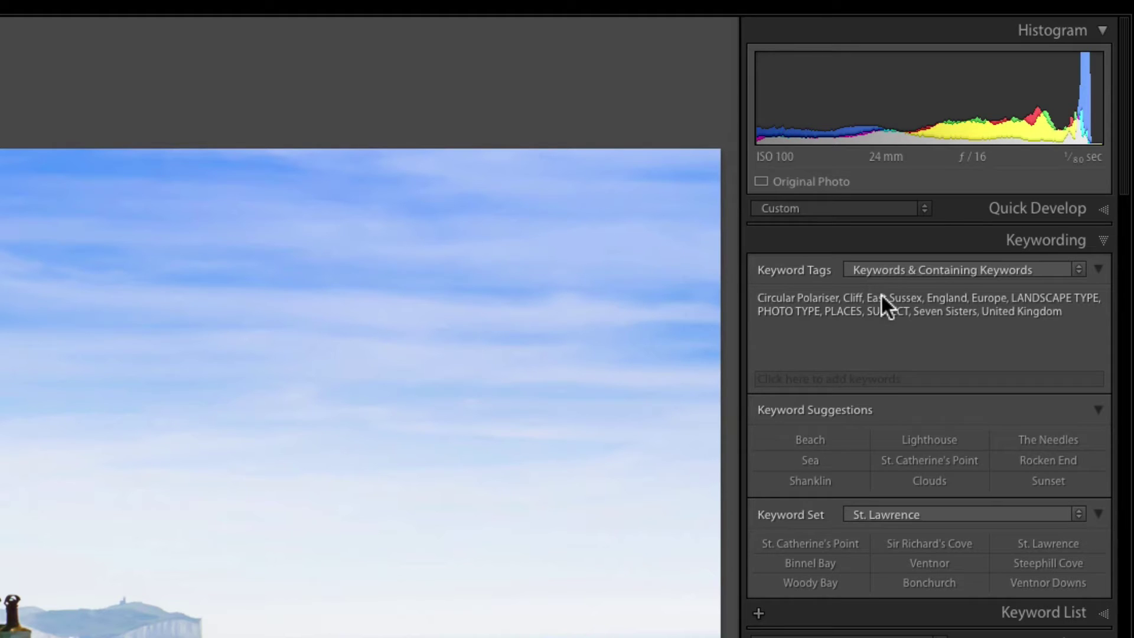
drag(878, 279, 877, 284)
click(883, 273)
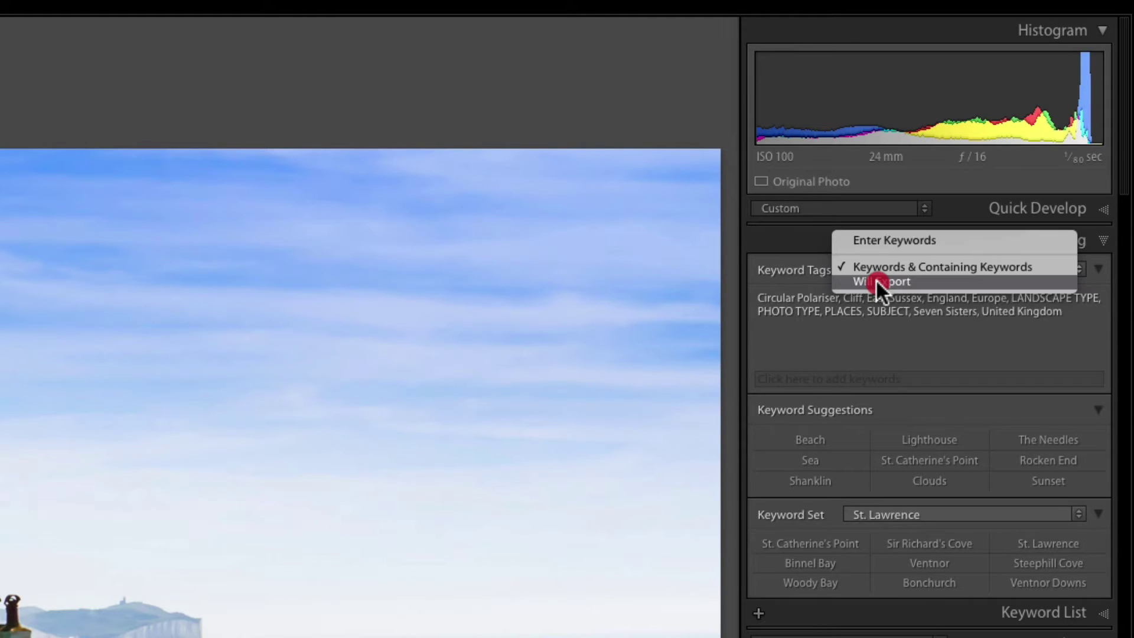
click(879, 284)
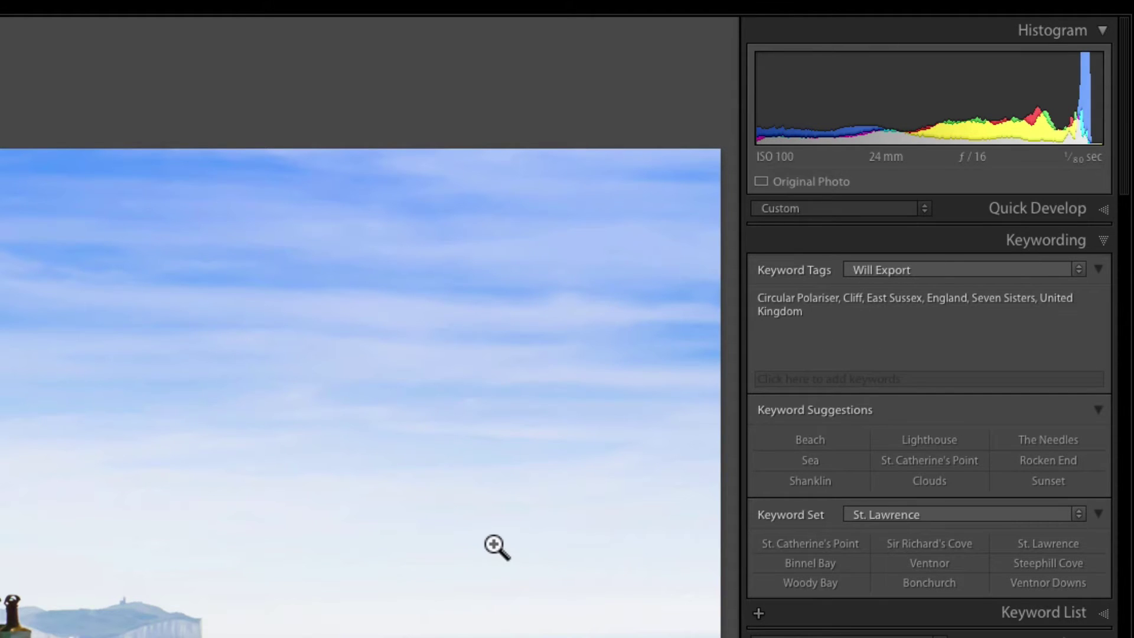
Step: Switch to Grid view and select all the photos
key(g)
key(super)
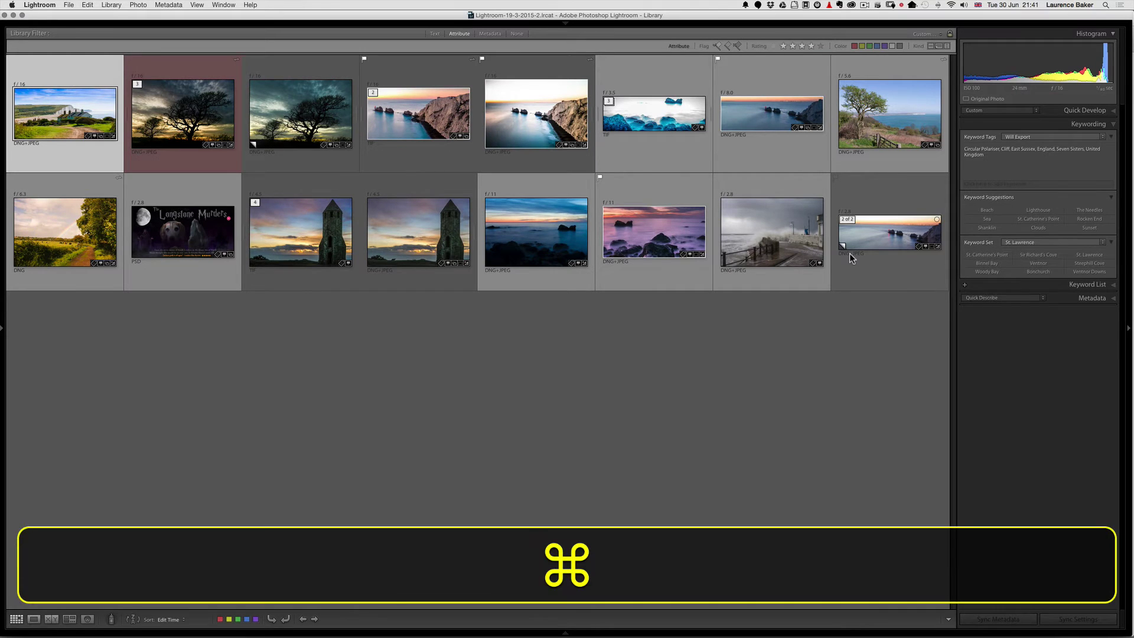
key(super+a)
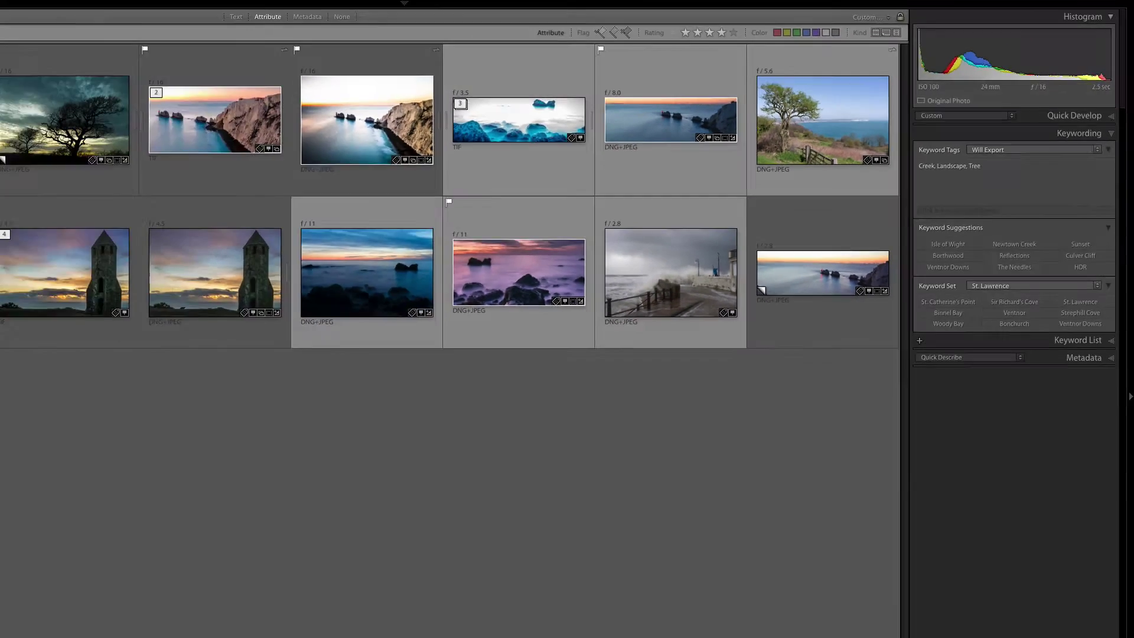
Step: Select the Seven Sisters photo together with the dark tree photo beside it, toggling the tree photo out of and back into the selection
click(63, 131)
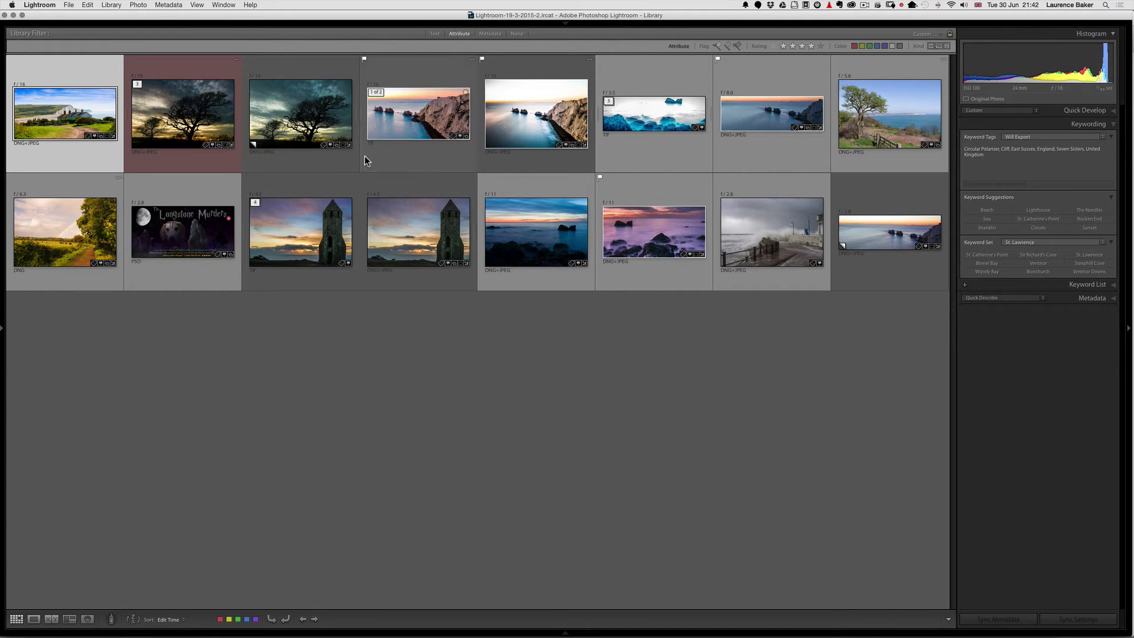
shift+click(171, 162)
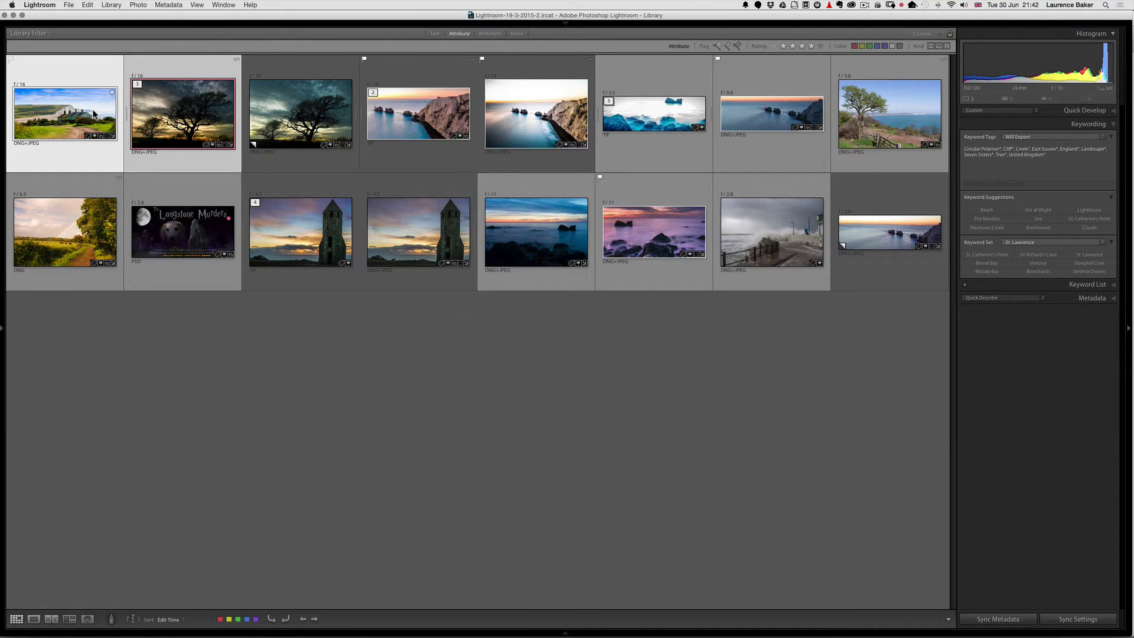
super+click(177, 166)
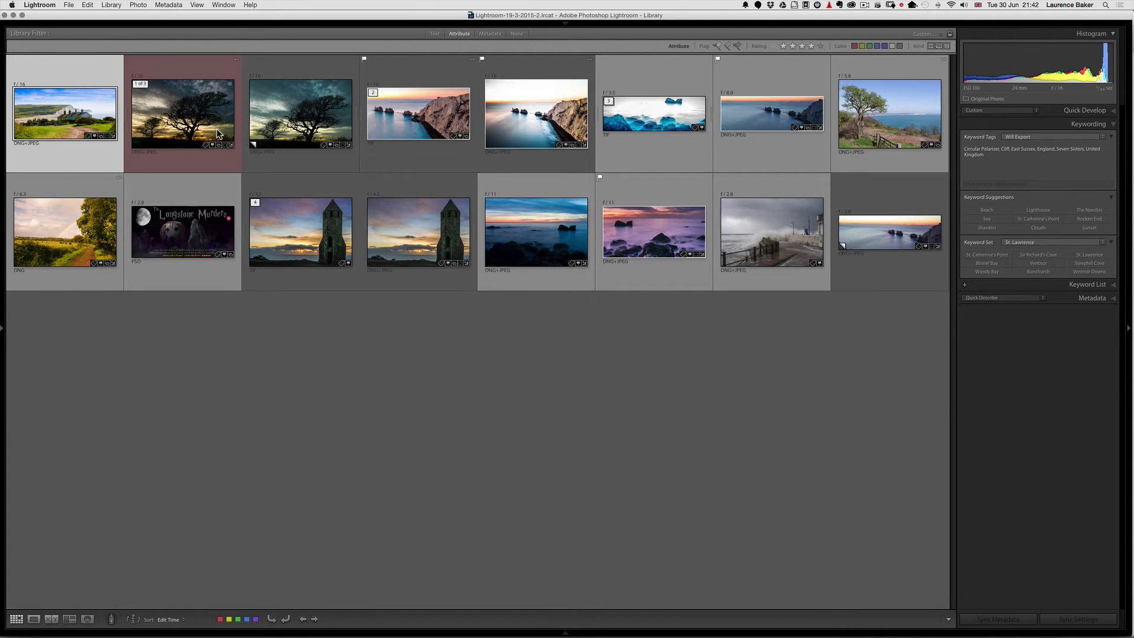
super+click(168, 70)
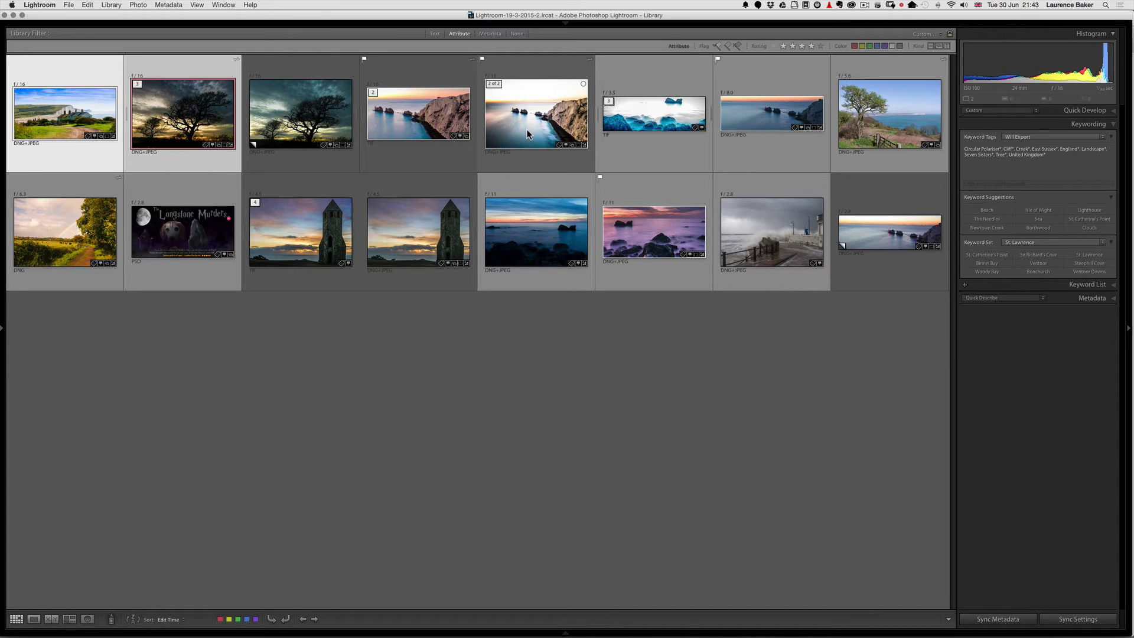
Step: Add the fifth photo in the first row, the bright cliff seascape, to the selection as a non-contiguous pick
key(super)
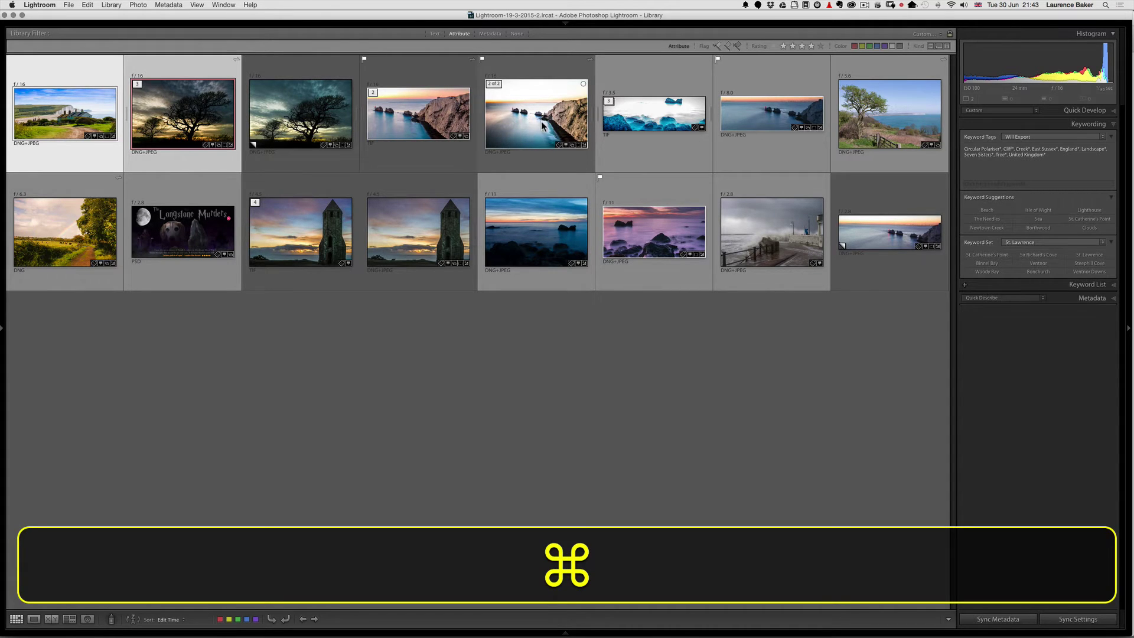
super+click(526, 123)
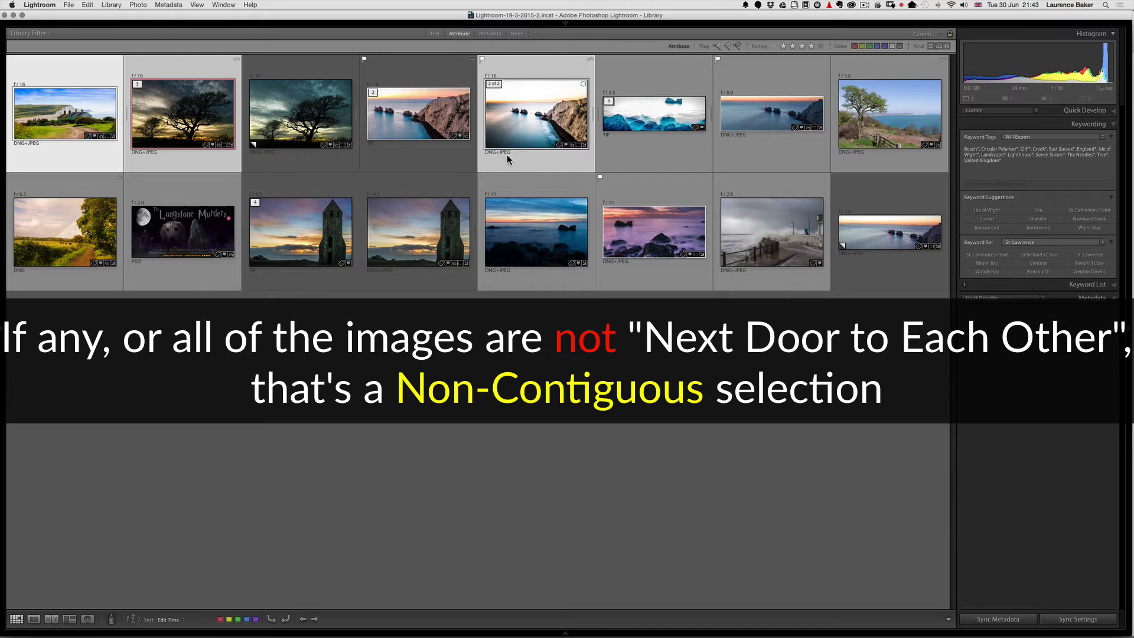
super+click(305, 145)
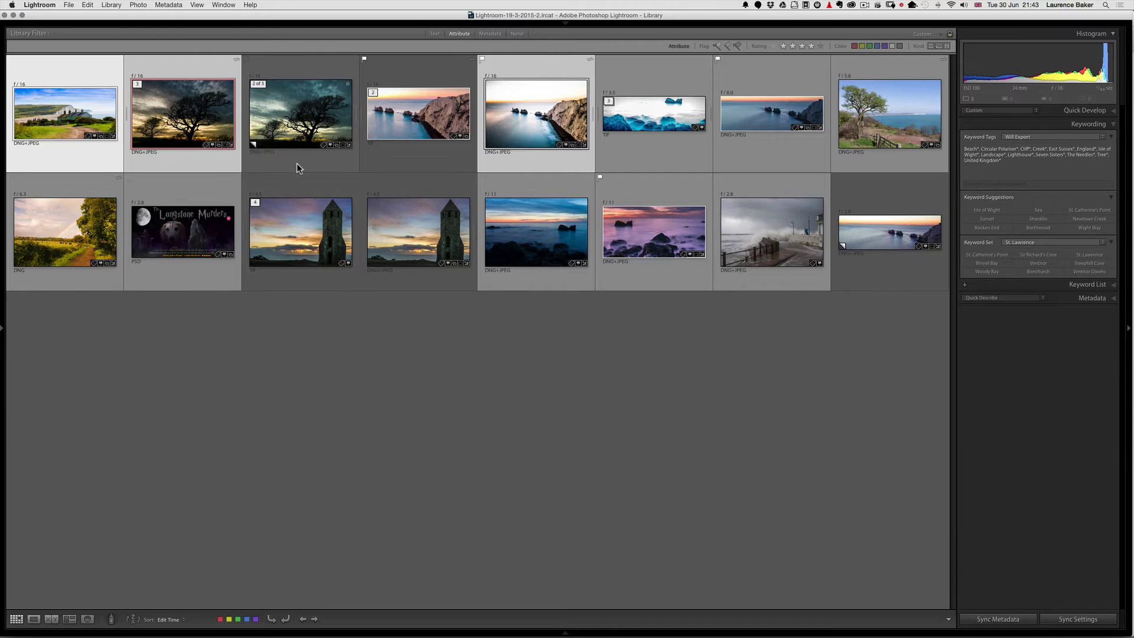
Step: Extend a contiguous selection from the Seven Sisters photo through the sixth photo in the first row
shift+click(299, 158)
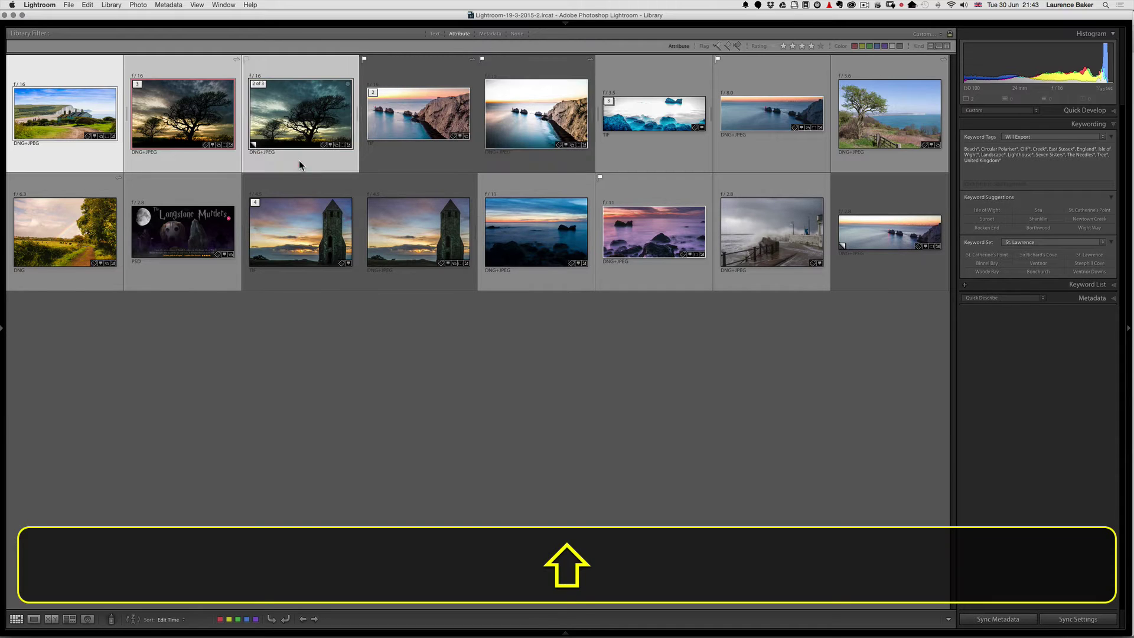
shift+click(385, 158)
shift+click(499, 161)
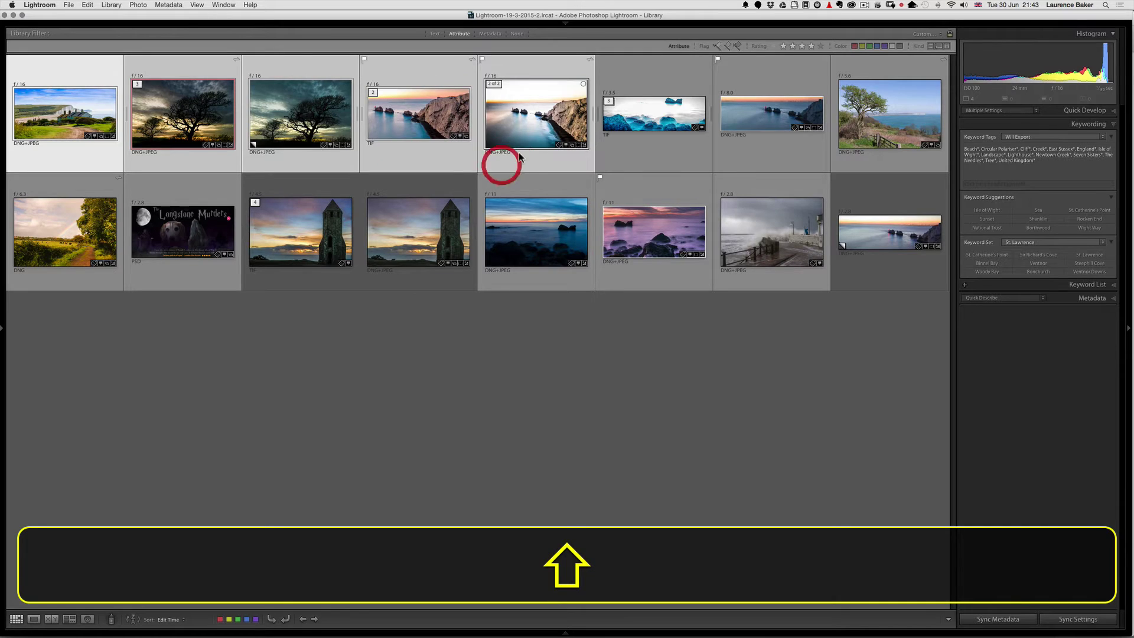
shift+click(622, 155)
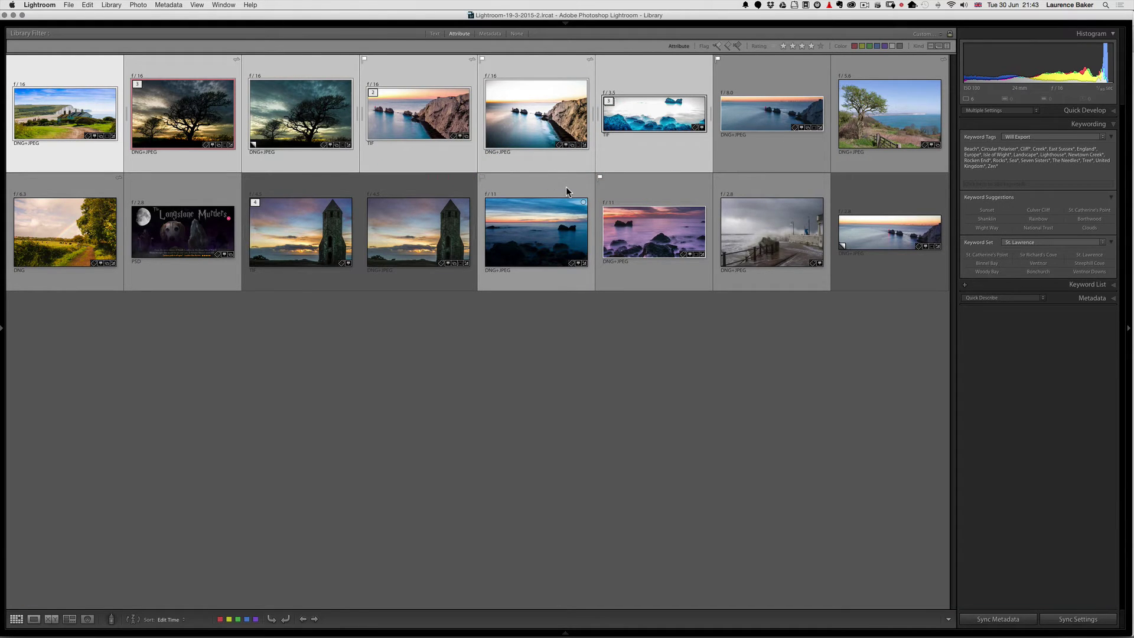
Step: Select only the Seven Sisters photo and show it in Loupe view
click(69, 160)
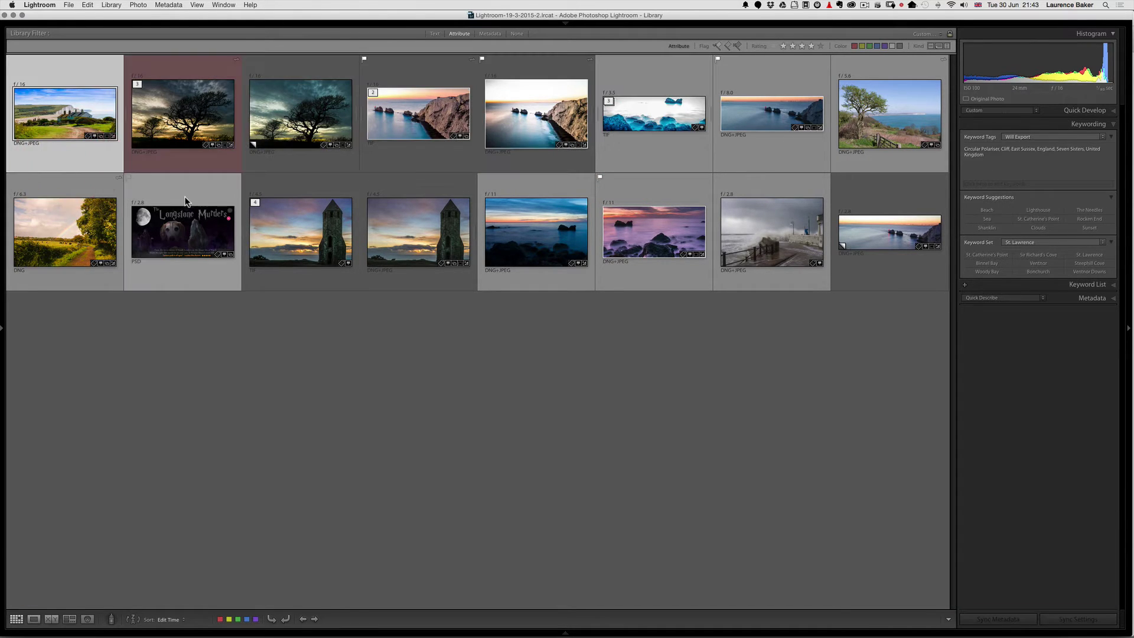
key(e)
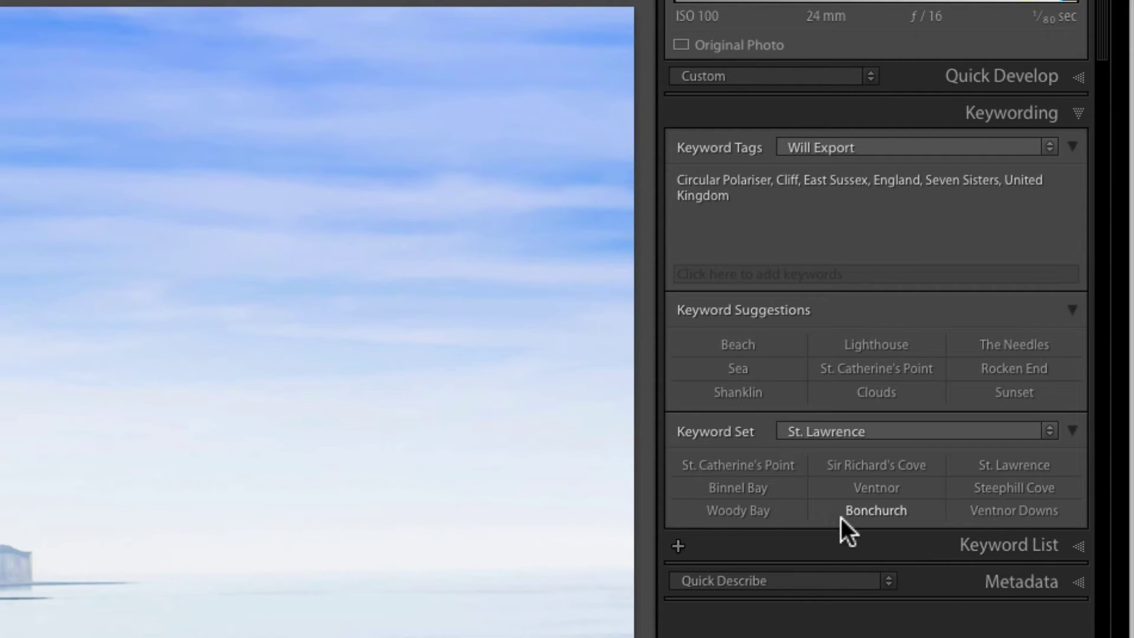
Step: Examine the ANIMAL keyword's tag options and the options for creating a keyword tag, cancelling both dialogs
click(965, 548)
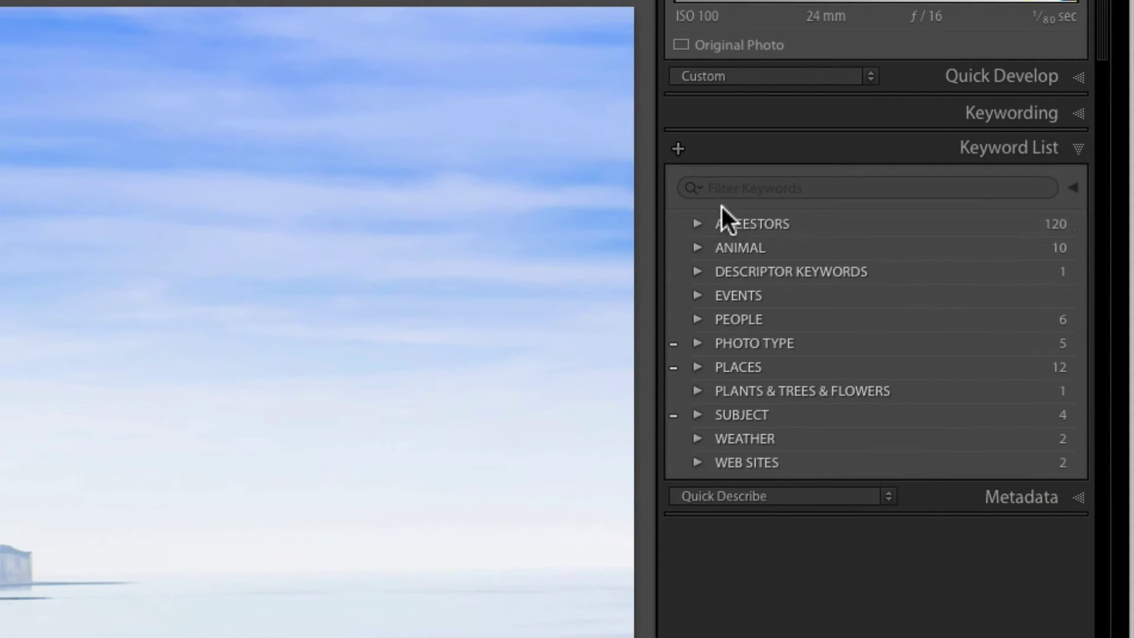
double_click(735, 248)
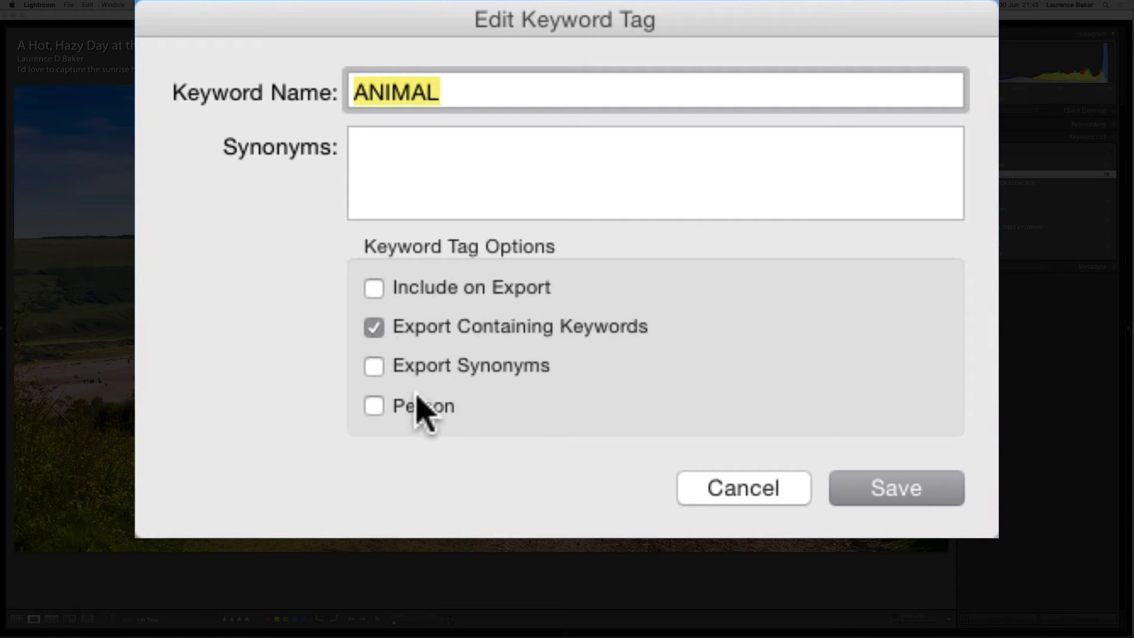
click(741, 495)
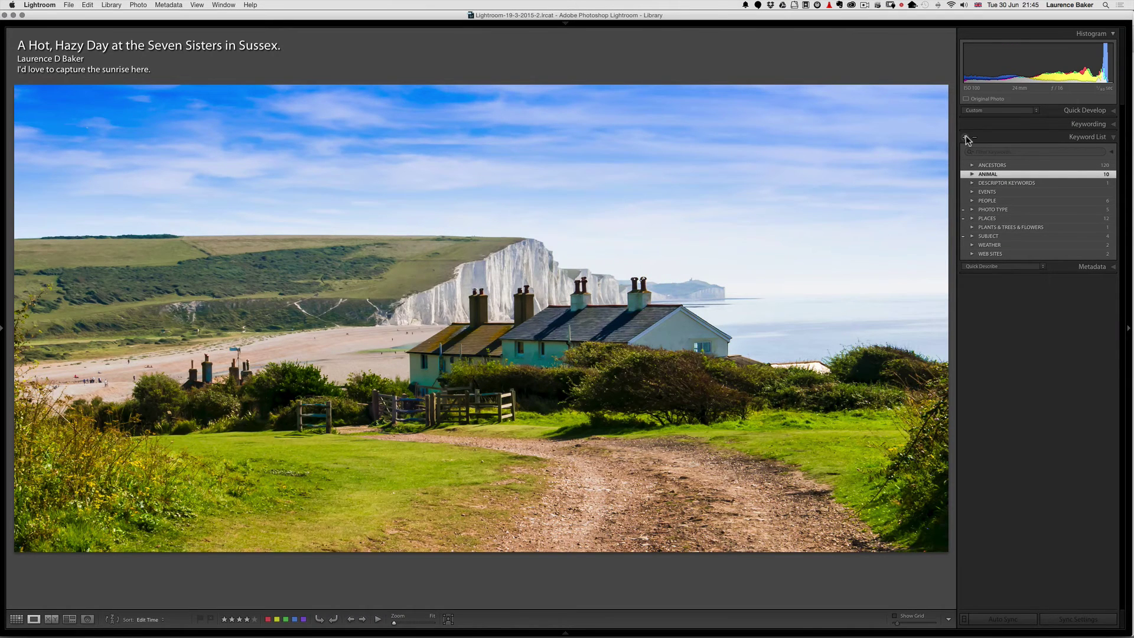
click(966, 138)
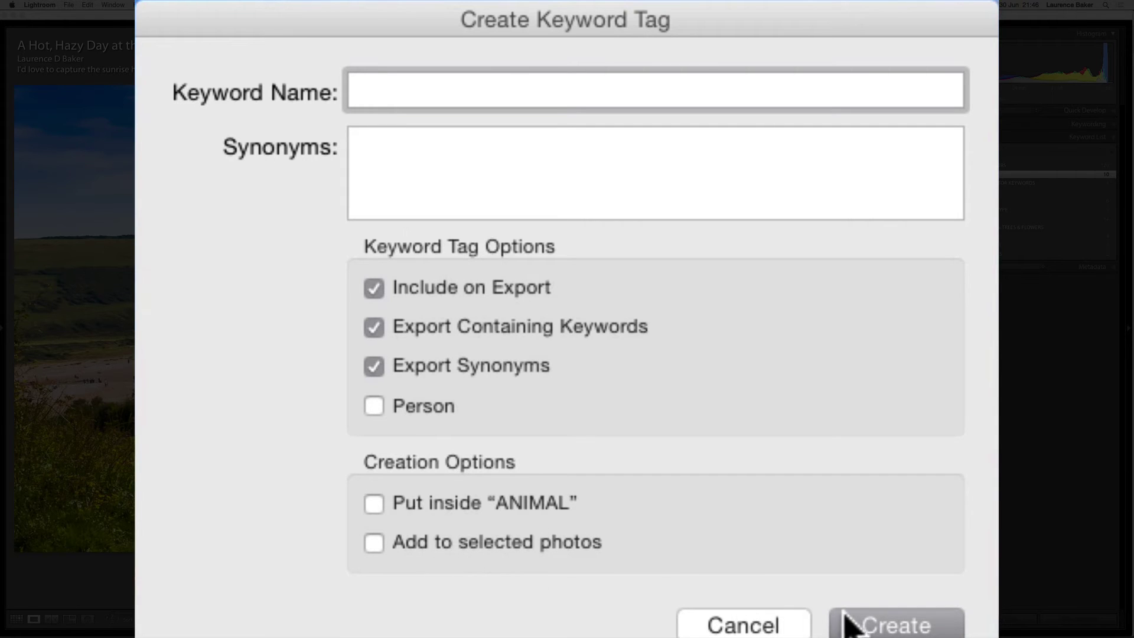
click(745, 626)
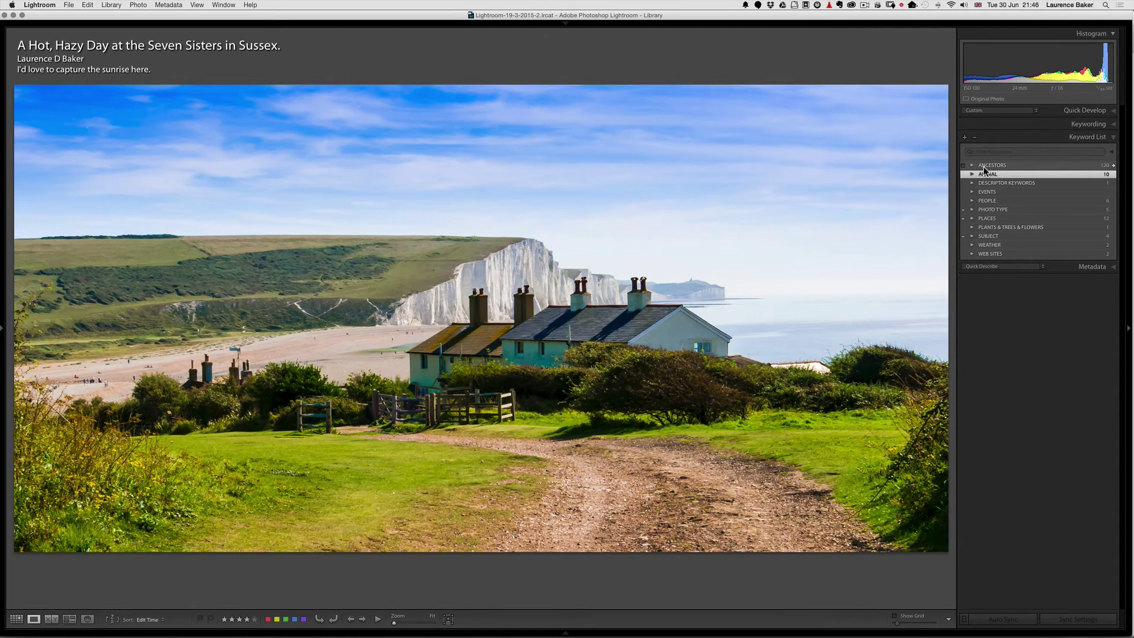
Step: Expand the EVENTS keyword and add EVENTS to the selected photo
click(972, 192)
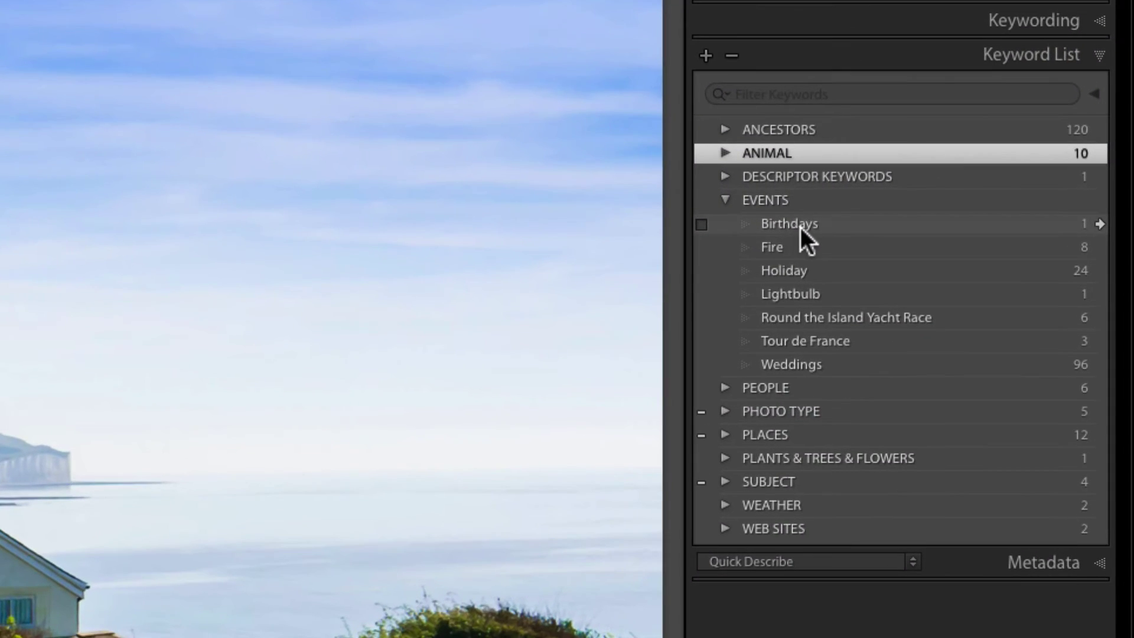
right_click(821, 205)
click(817, 220)
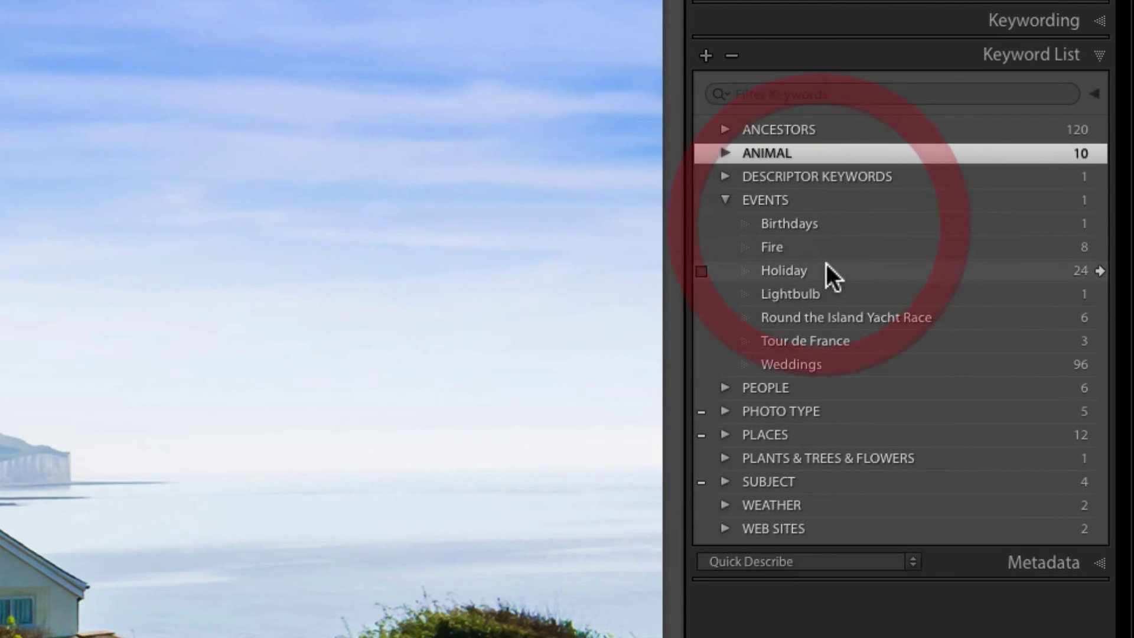
Step: Examine the Create Keyword Tag options offered for the Holiday keyword and close the dialog without creating a tag
right_click(799, 270)
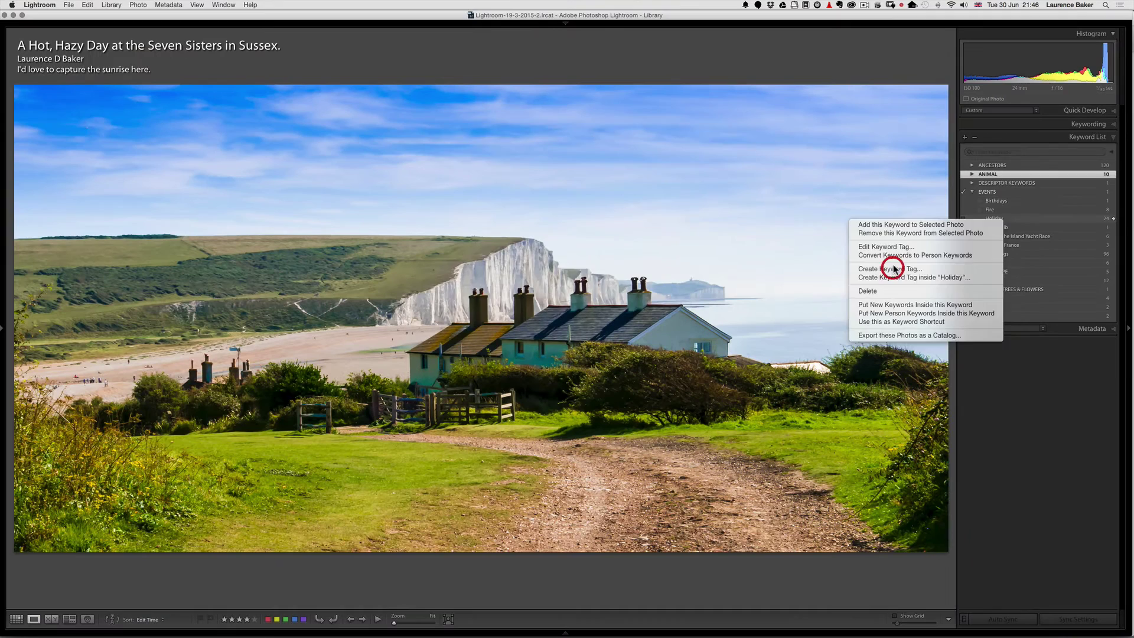
click(501, 404)
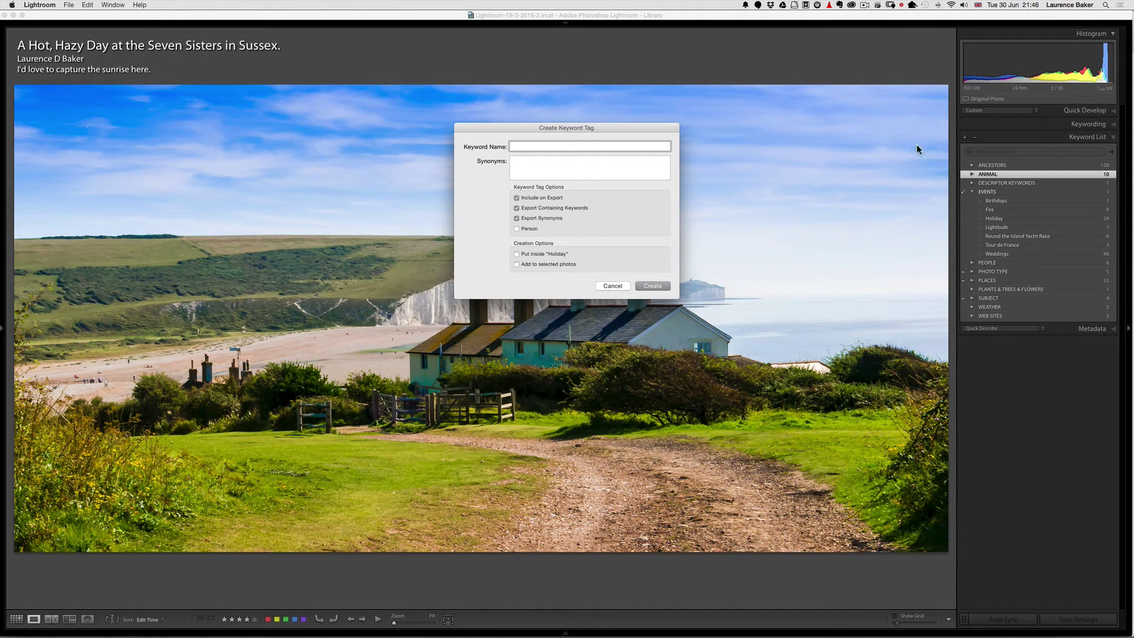
click(612, 286)
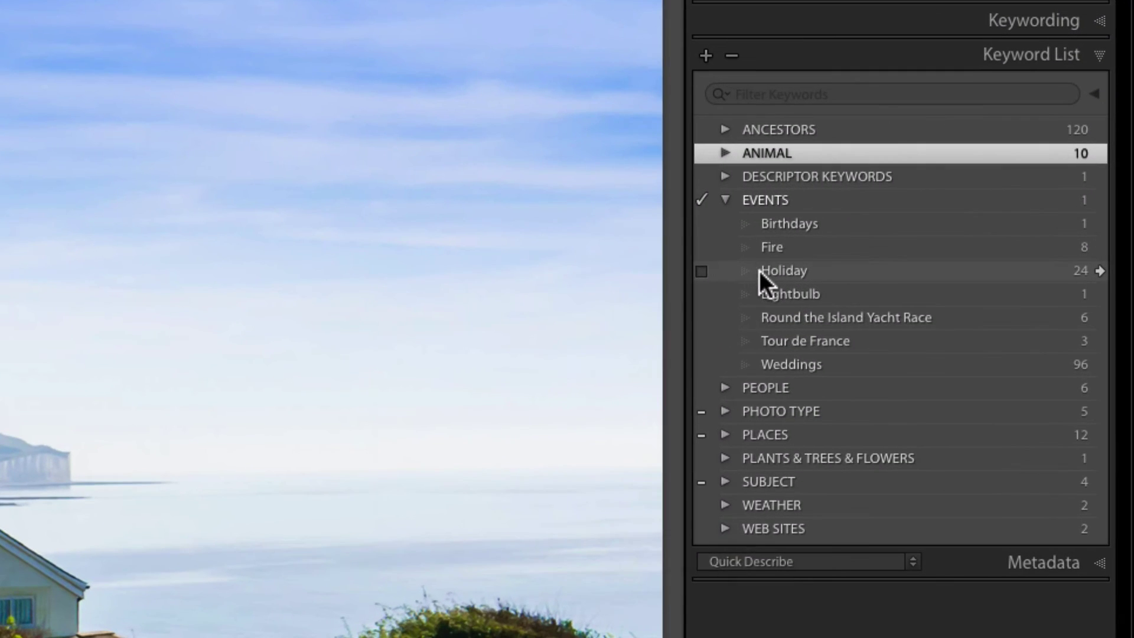
Step: Set the Holiday keyword in EVENTS as the parent for new keywords
right_click(760, 271)
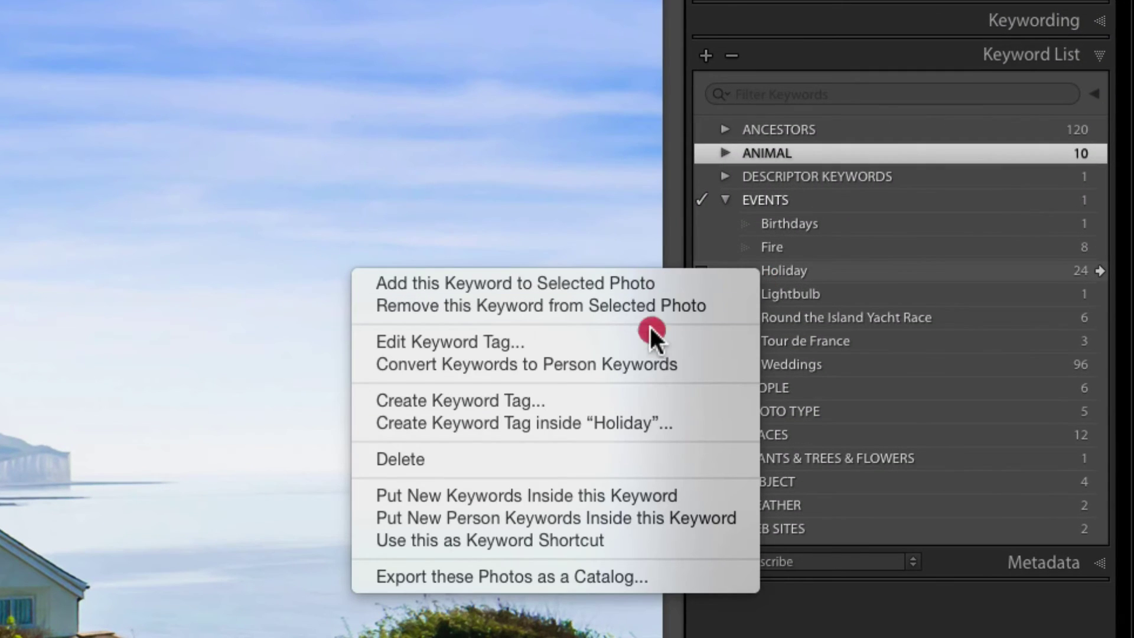
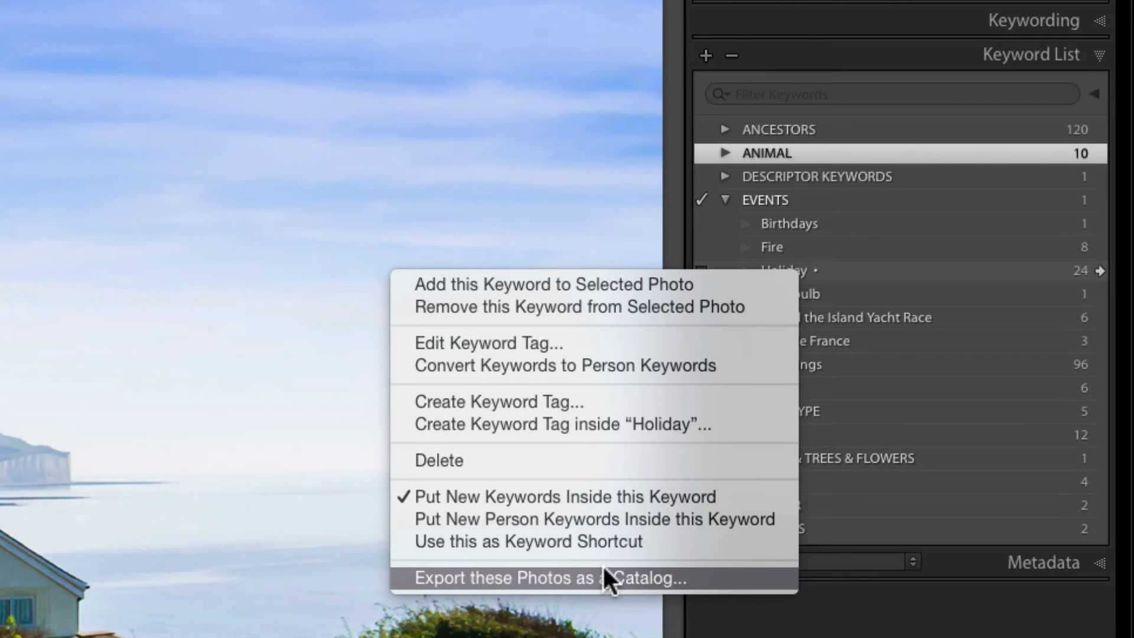
click(597, 569)
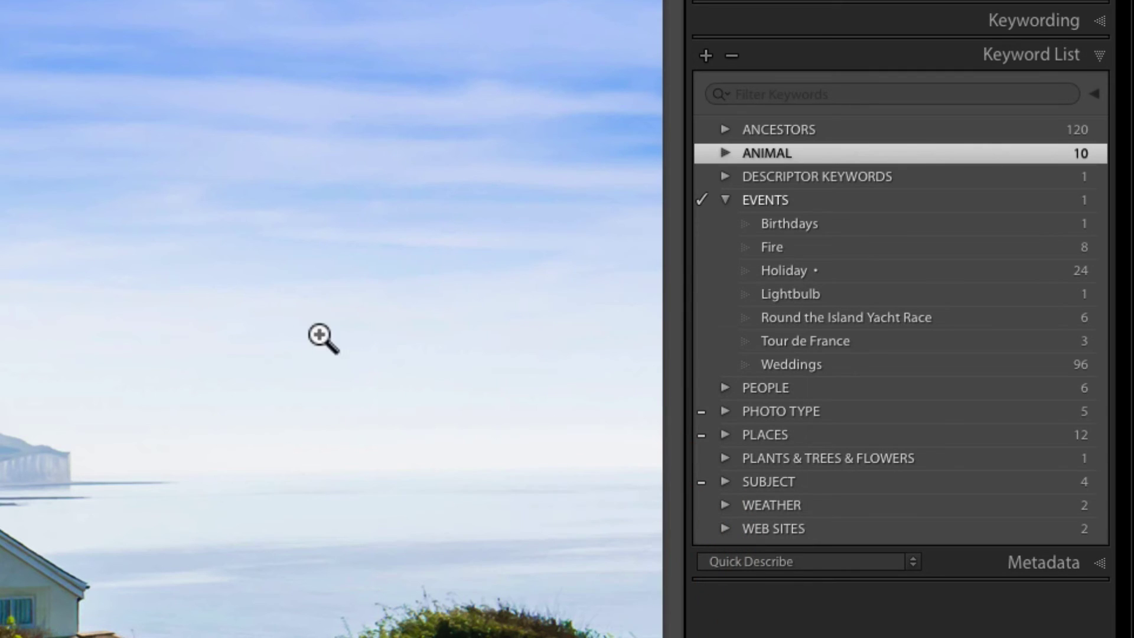
click(796, 272)
Step: Set the keyword shortcut to Holiday
click(168, 7)
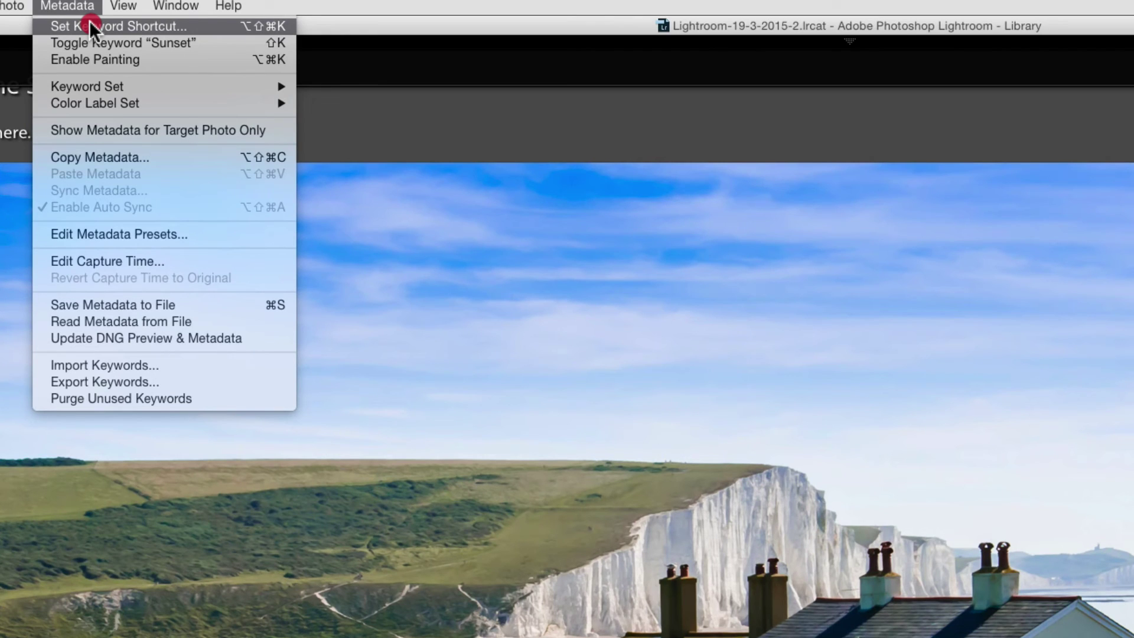
click(90, 26)
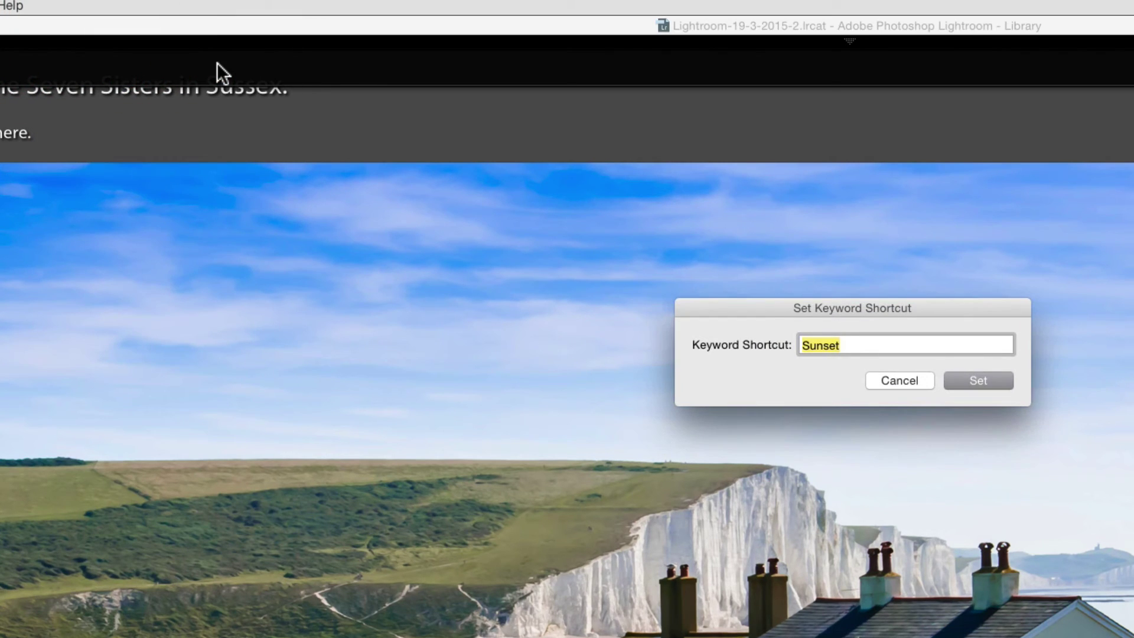
key(BackSpace)
text(Hol)
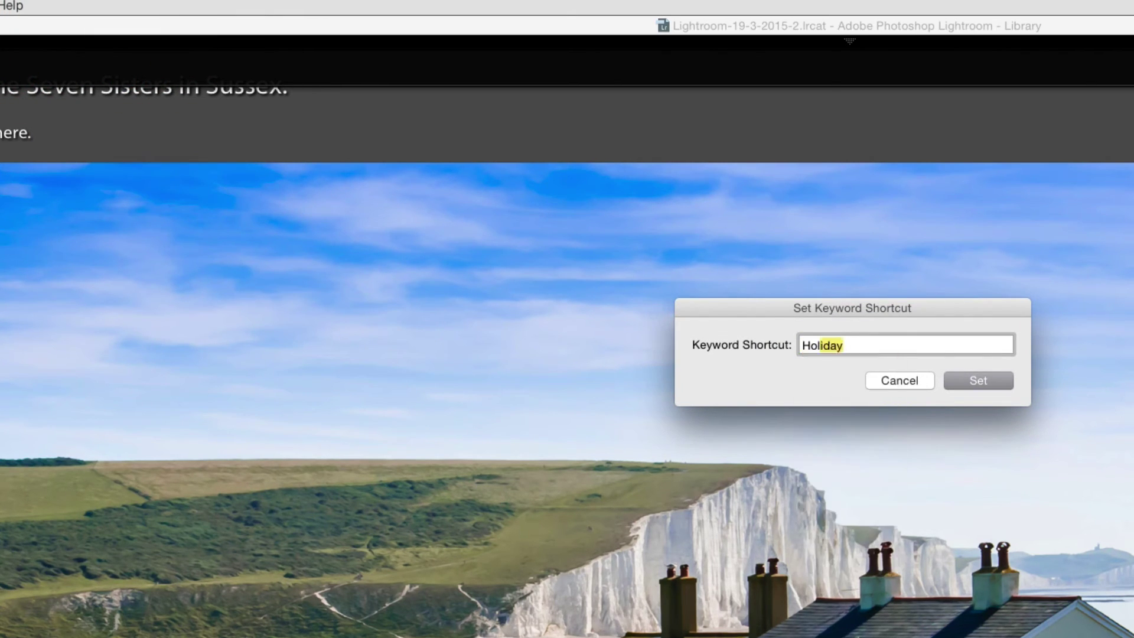
text(iday)
key(Return)
key(Return)
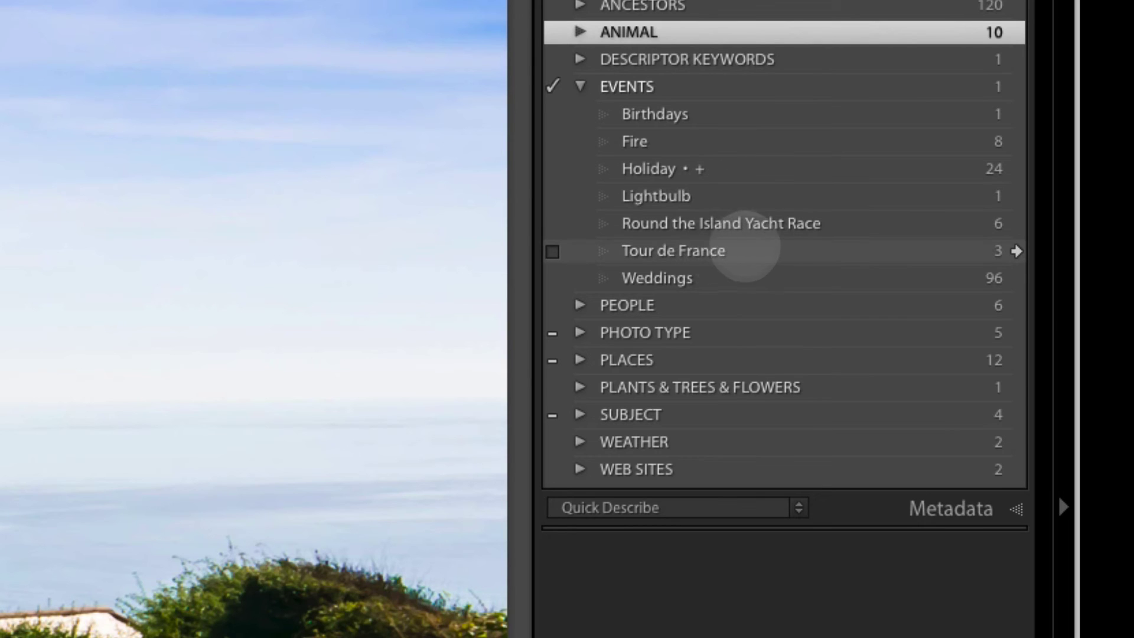
Step: Inspect the keywords nested in PEOPLE, collapse EVENTS and PEOPLE, and expand PLACES down to the Europe countries
click(577, 304)
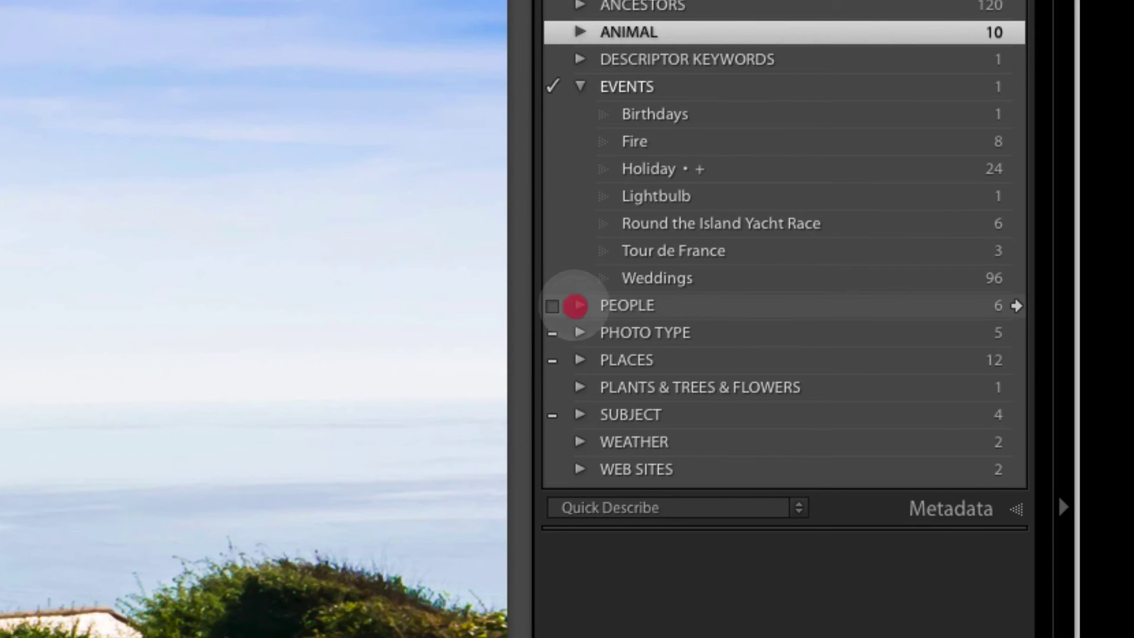
click(580, 87)
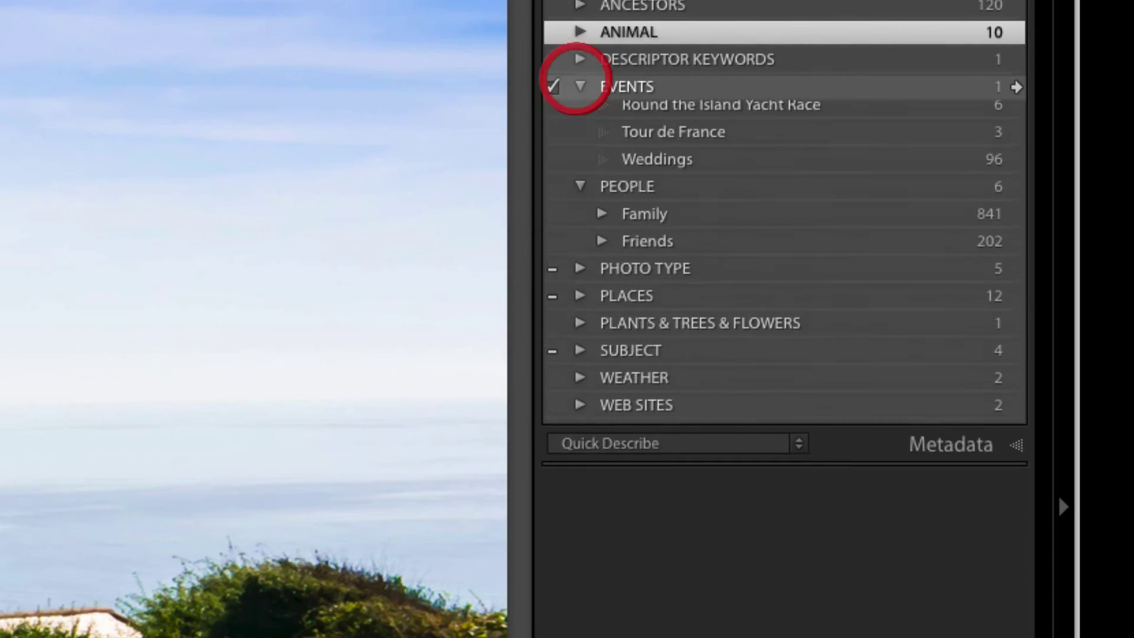
click(581, 114)
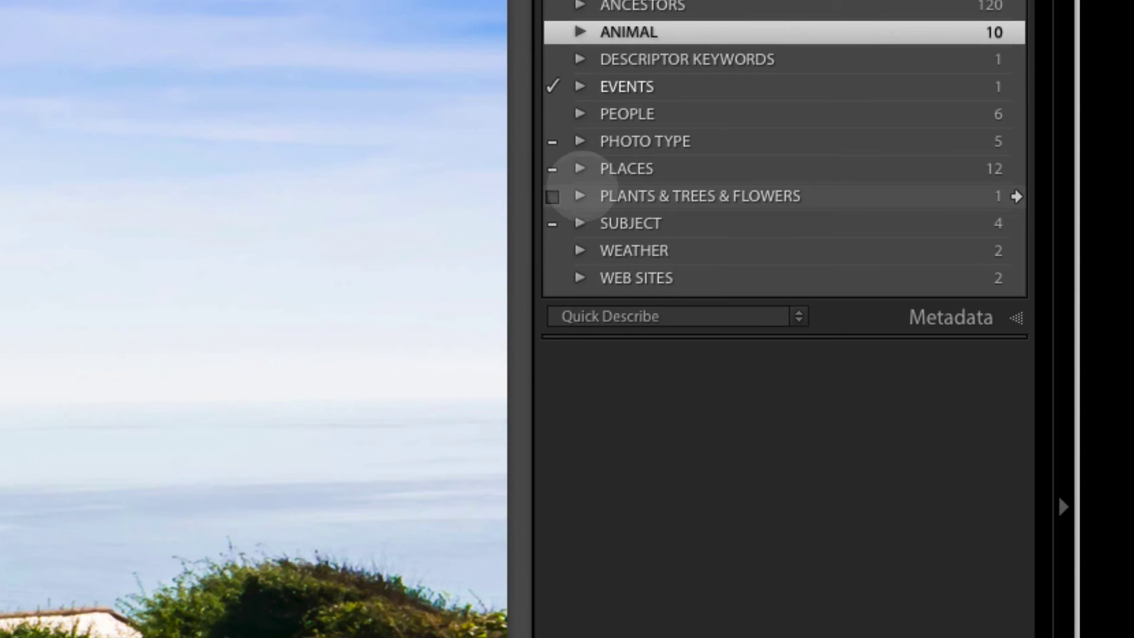
click(580, 169)
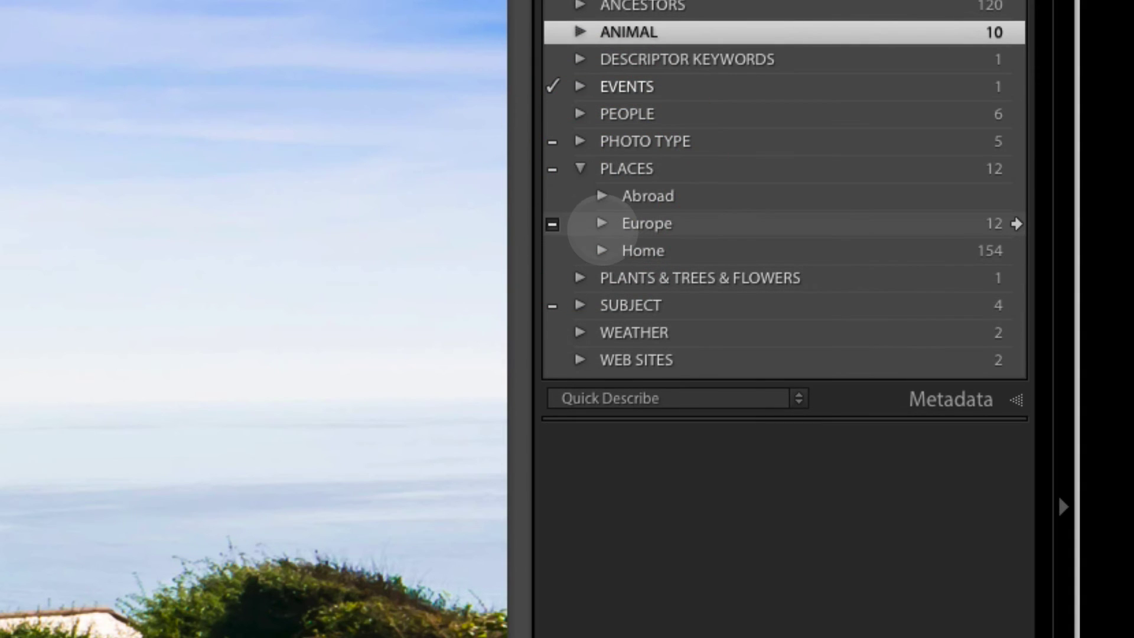
click(602, 223)
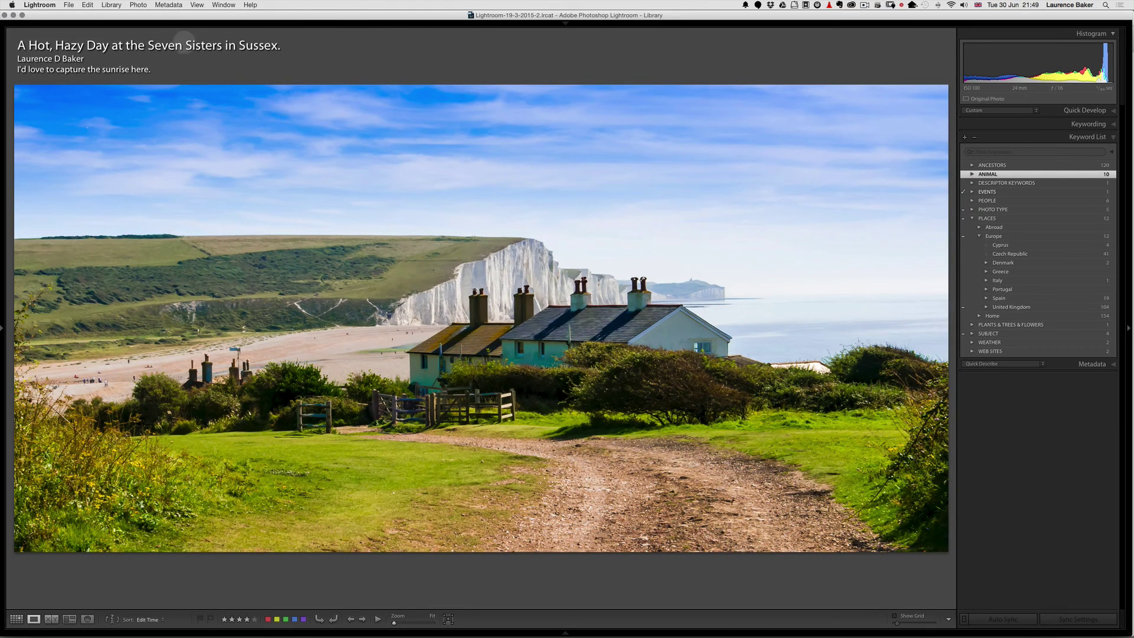
Step: Extend the keyword shortcut so it reads "Holiday, Vacation"
click(168, 4)
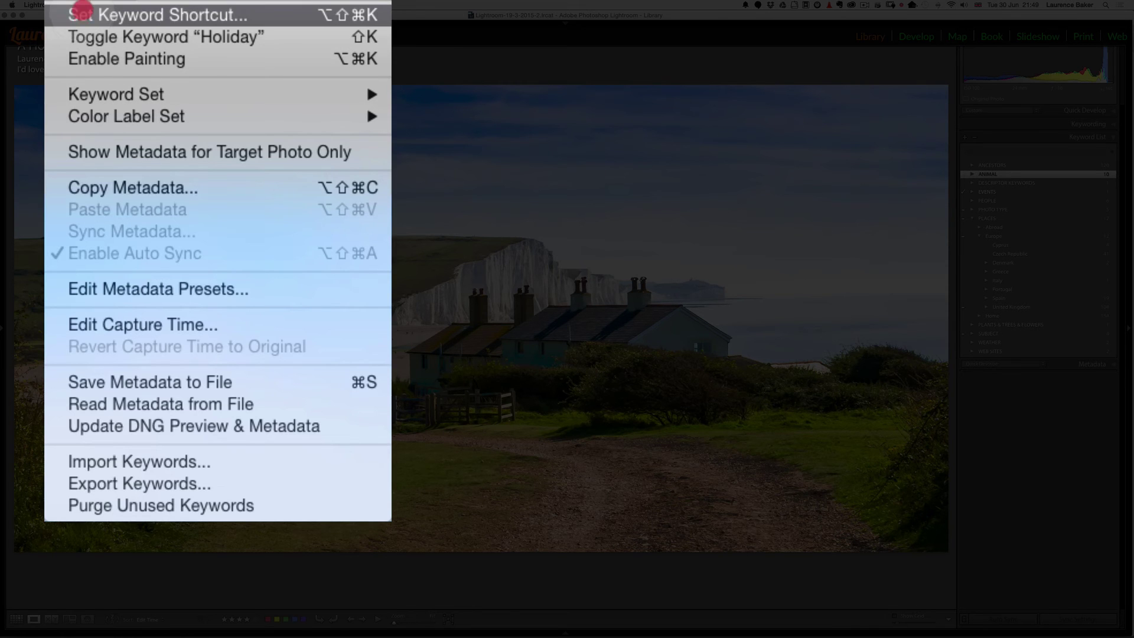
click(82, 16)
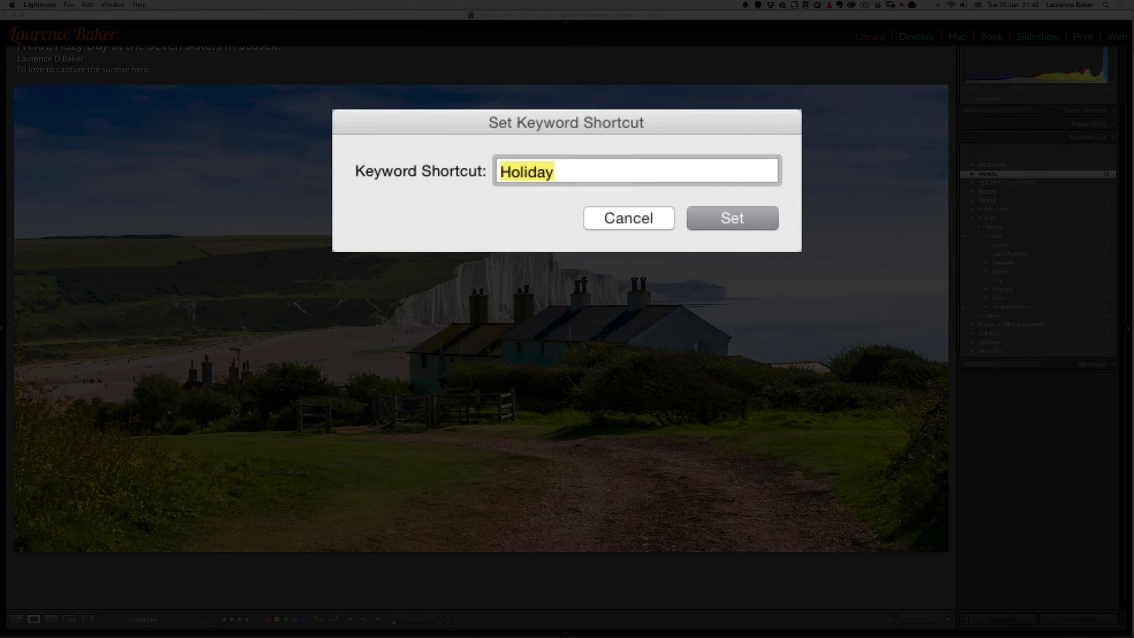
click(562, 172)
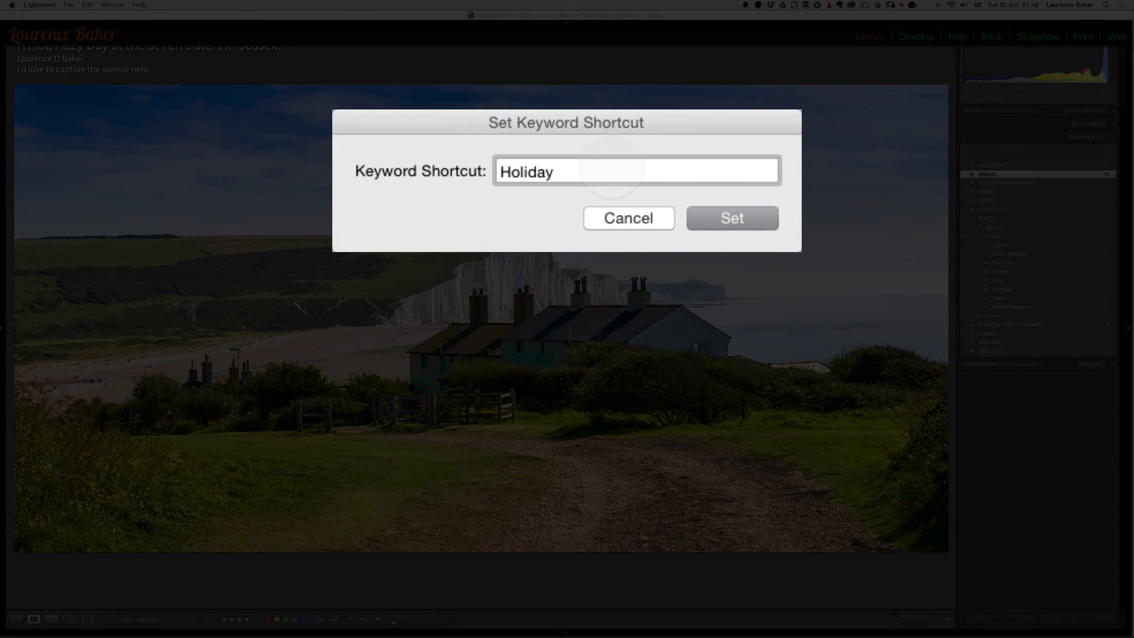
text(, Vacation)
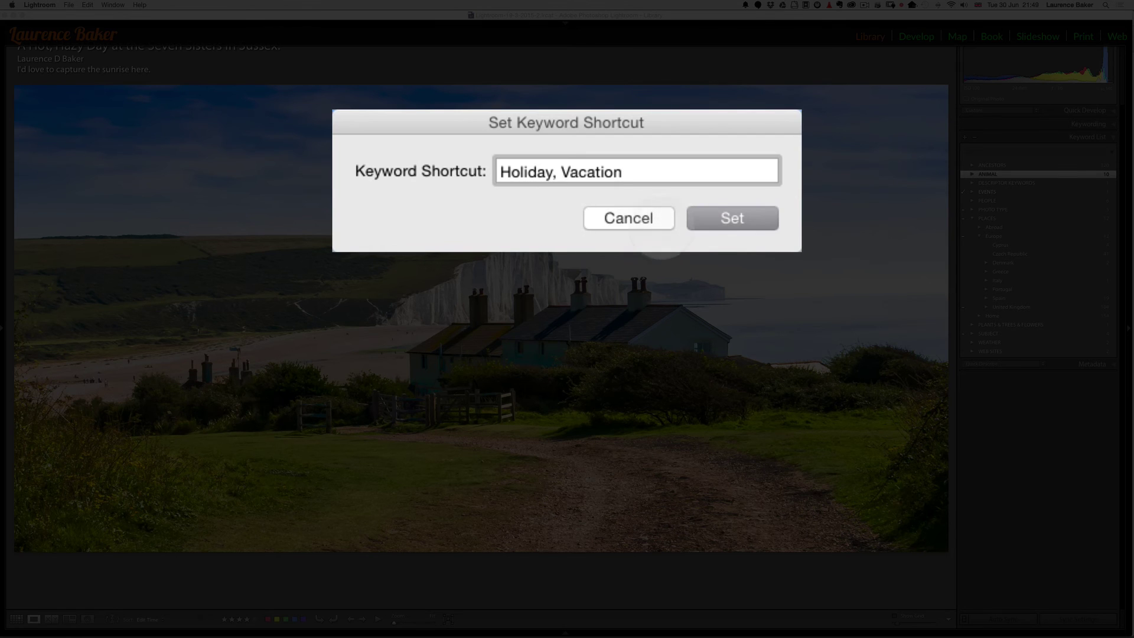
click(728, 218)
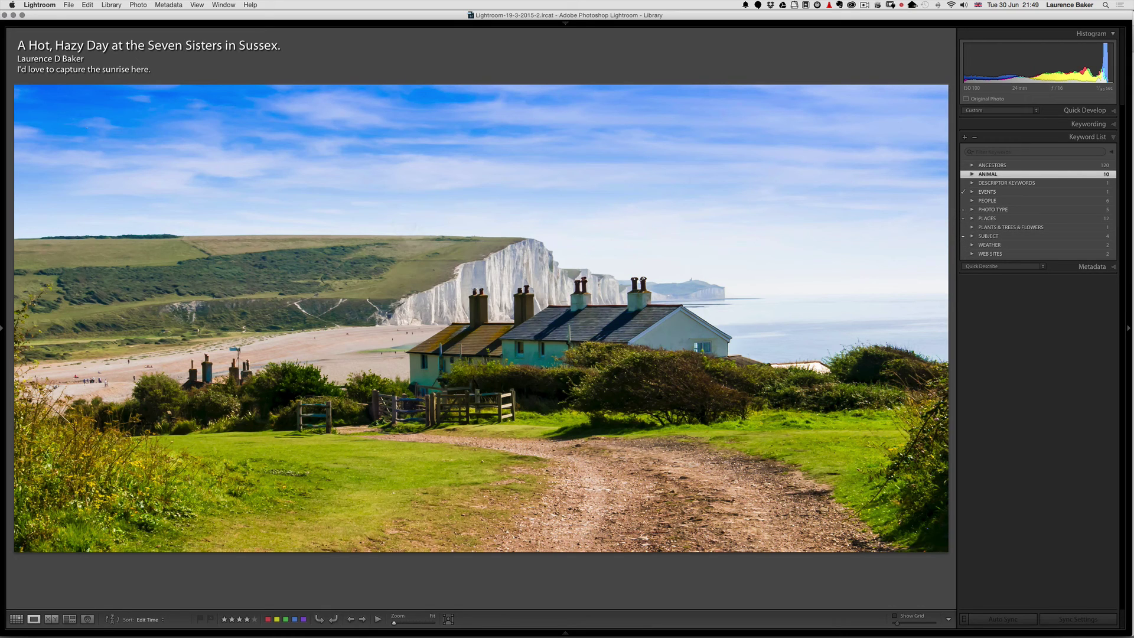
Step: Review the keyword shortcut without changing it, and assign its Holiday and Vacation keywords to the Seven Sisters photo
key(alt+shift+k)
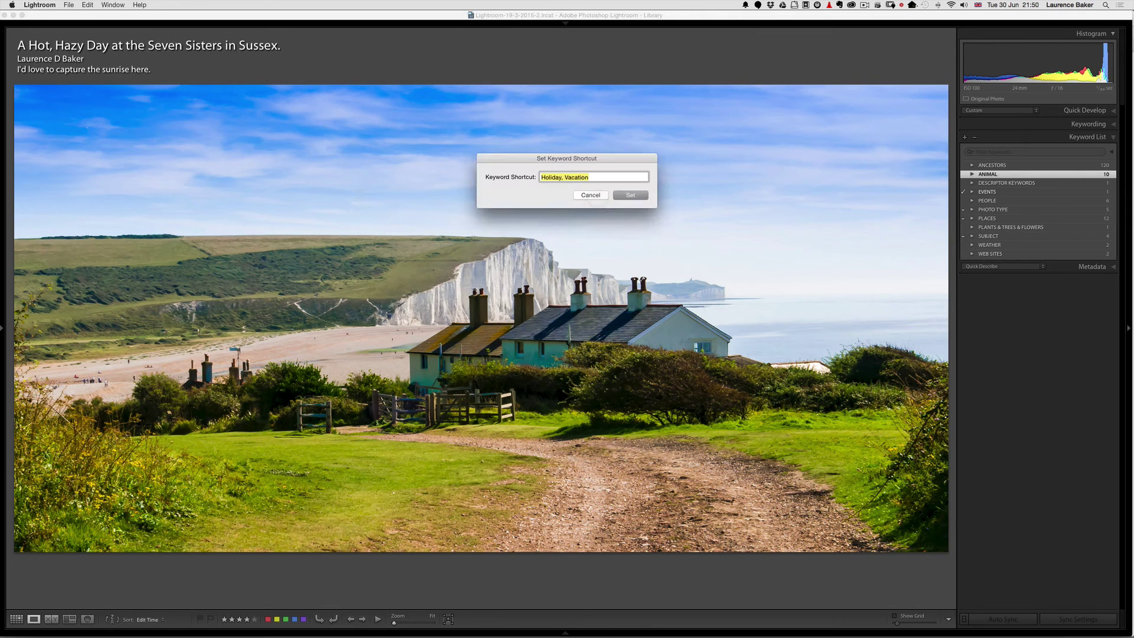
click(591, 196)
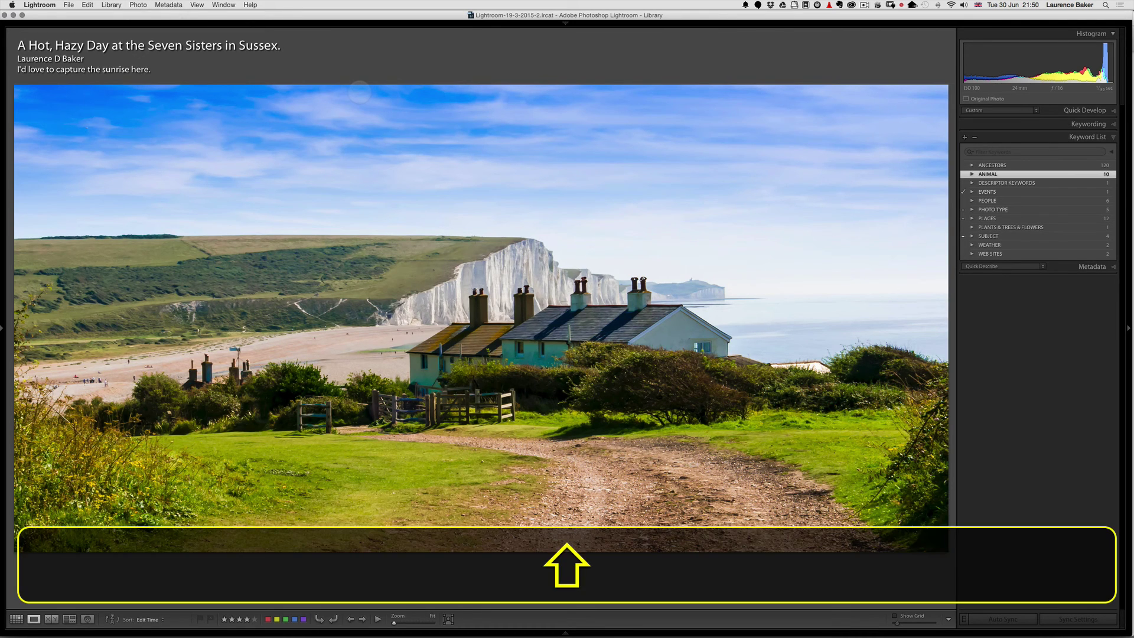
key(shift+k)
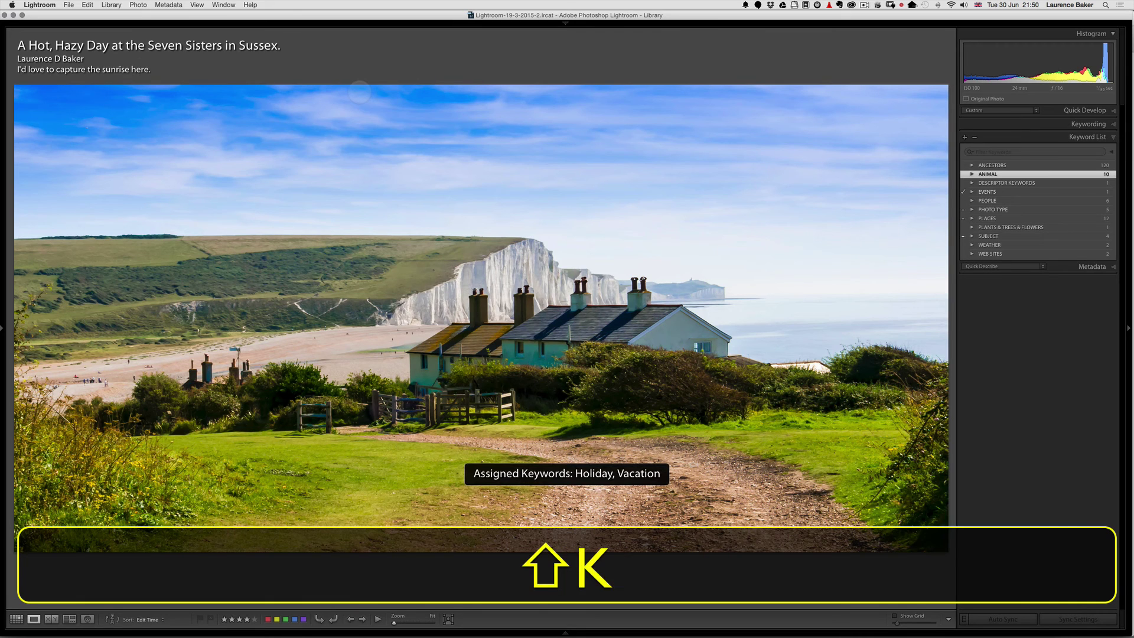
key(i)
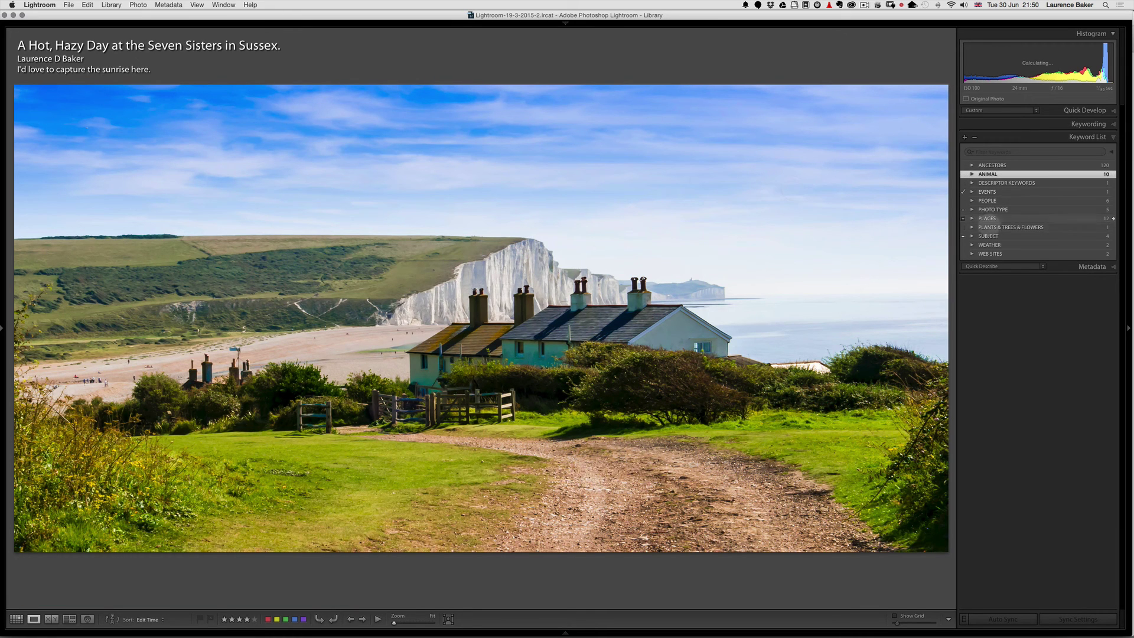
Step: Filter the Keyword List for "holiday" and toggle the Holiday, Vacation shortcut off the Seven Sisters photo
click(981, 153)
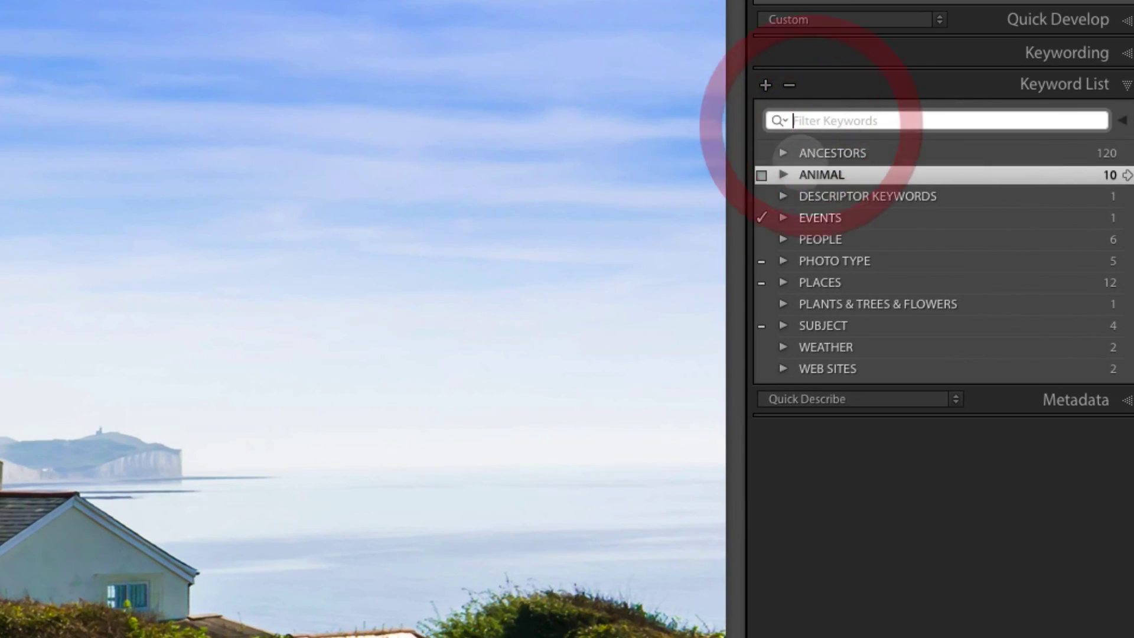
text(holiday)
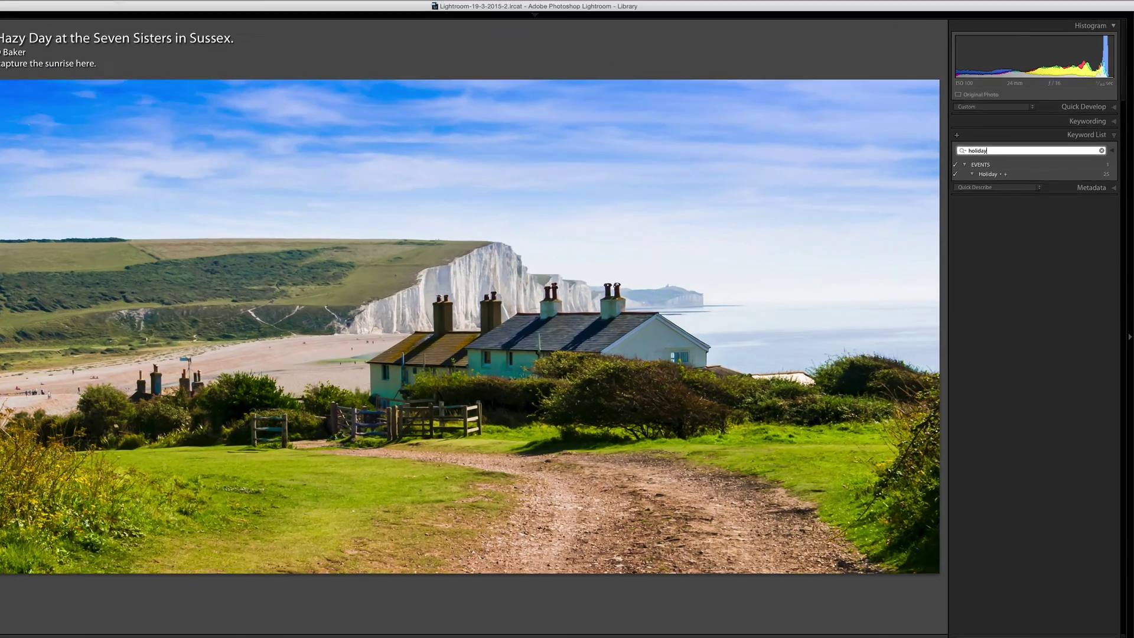
click(116, 0)
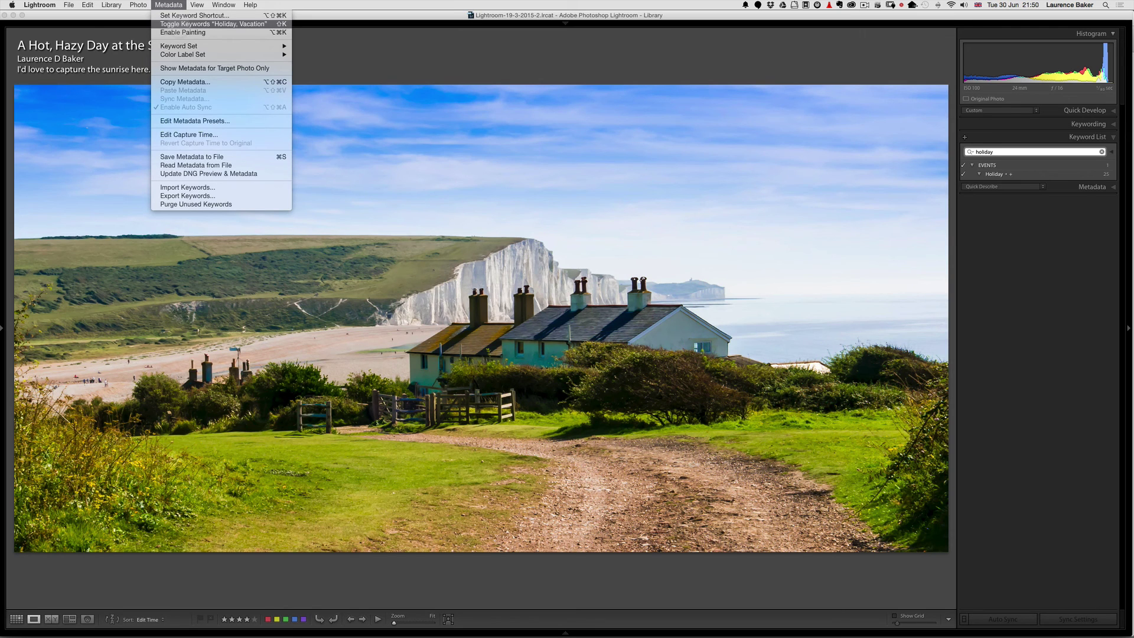
click(212, 24)
mouse_move(372, 43)
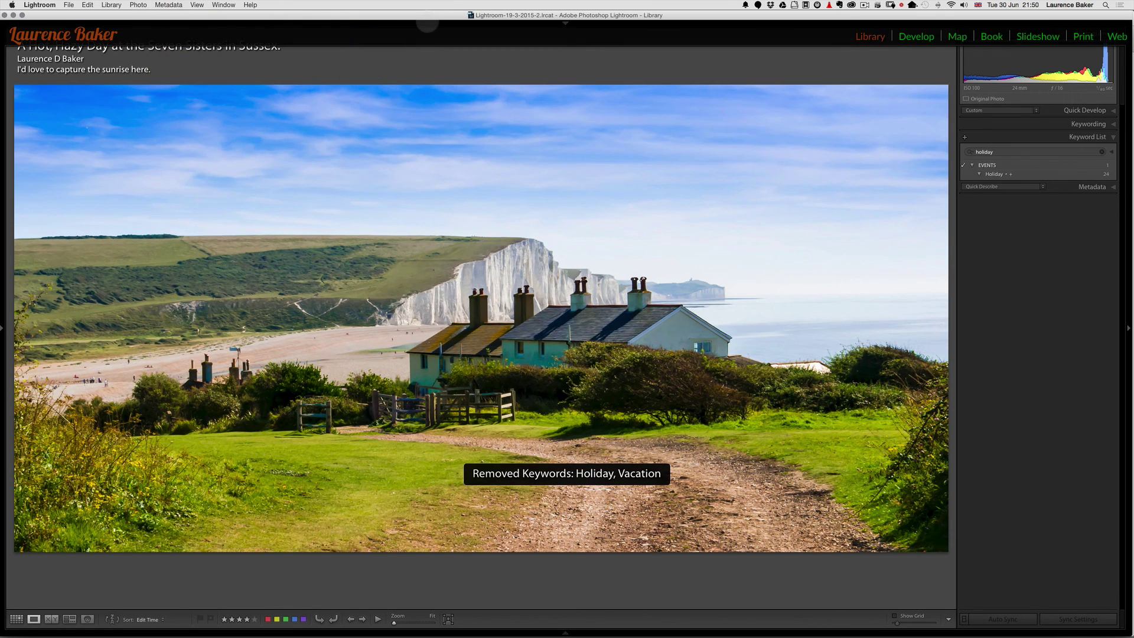
Step: Show the photo's Keywording section without adding keywords, and enable painting with the Holiday, Vacation keywords
key(super+k)
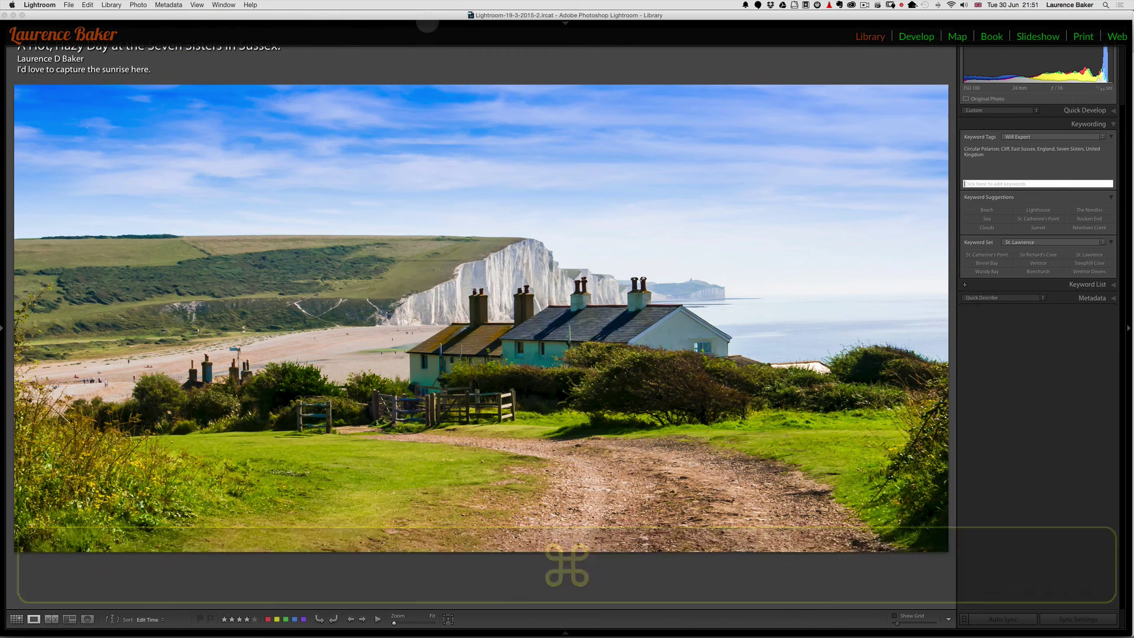
key(Escape)
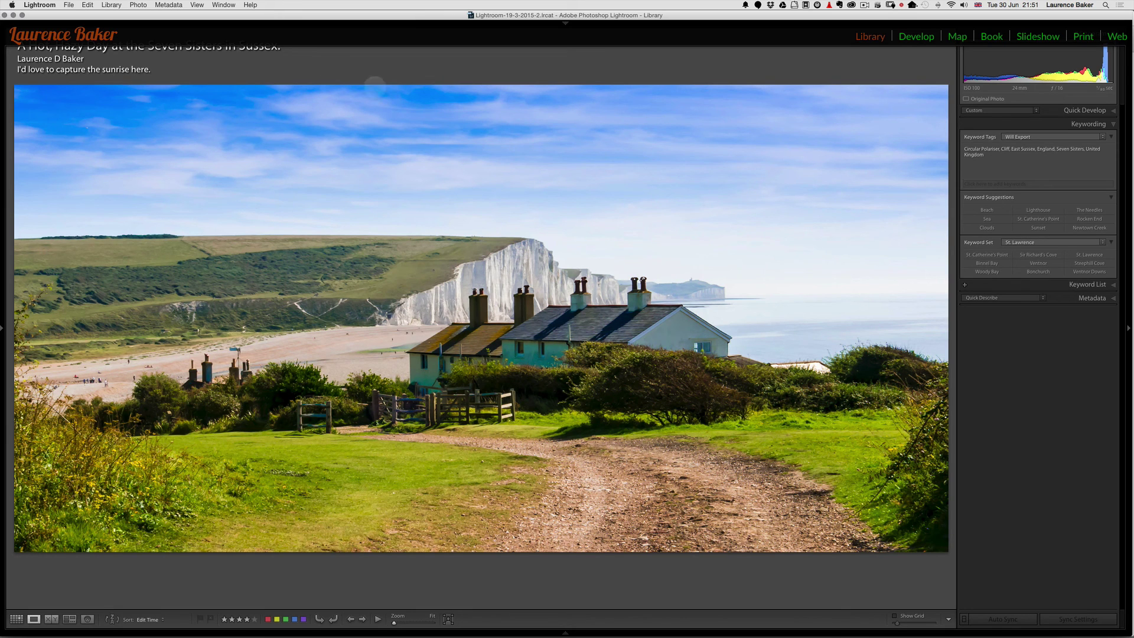
click(168, 4)
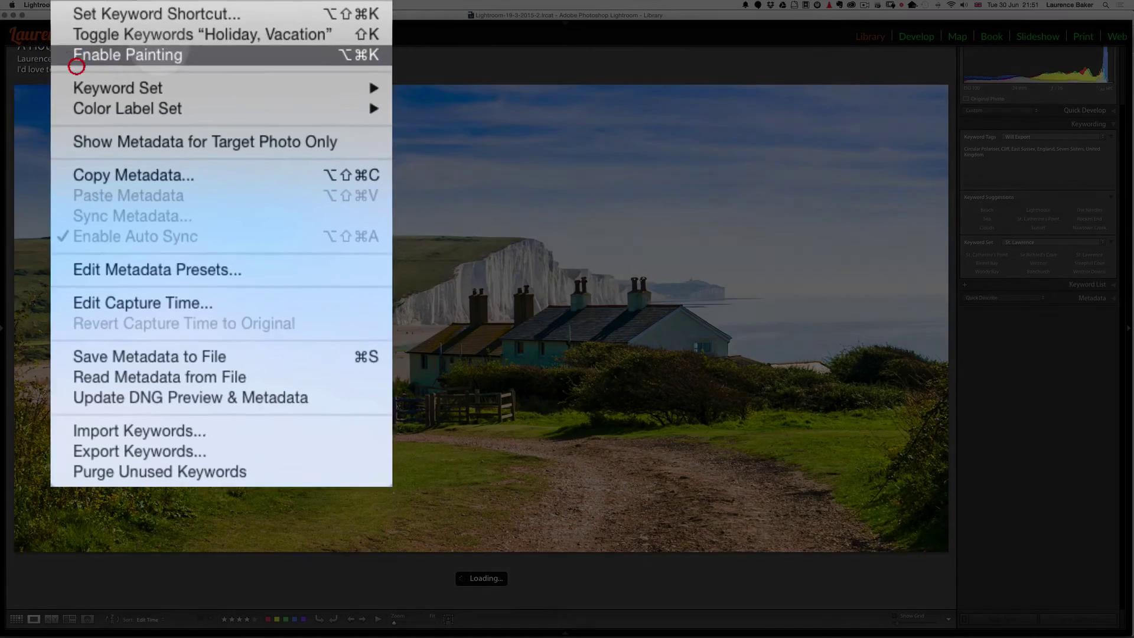
click(63, 74)
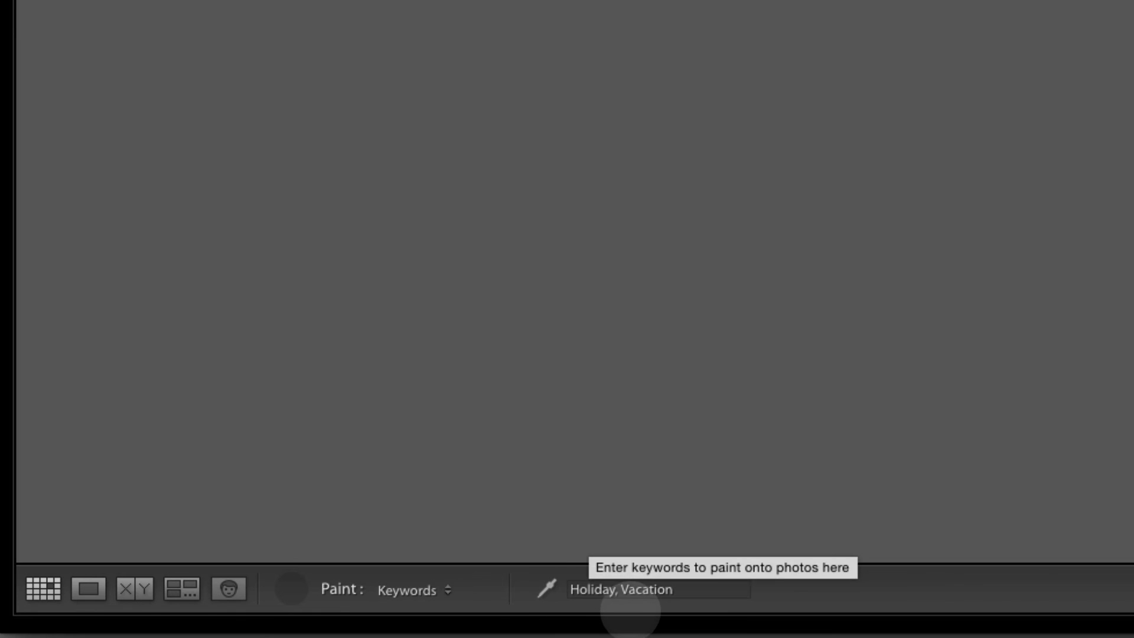
Step: Set the paint keywords to the whole Recent Keywords set except Cliff
click(674, 594)
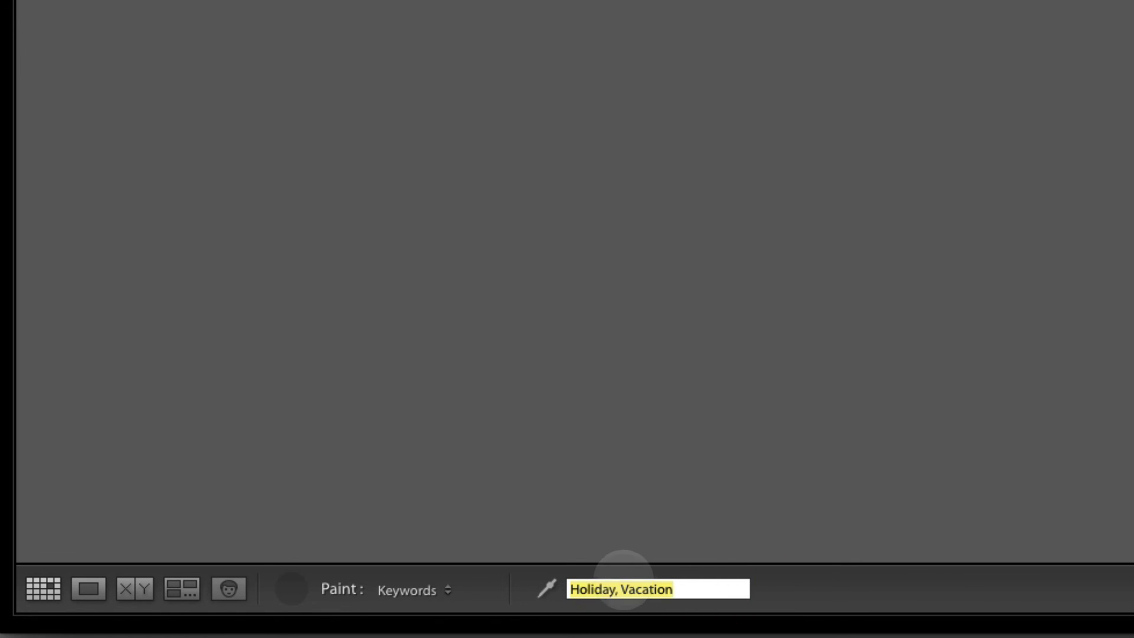
shift+click(553, 584)
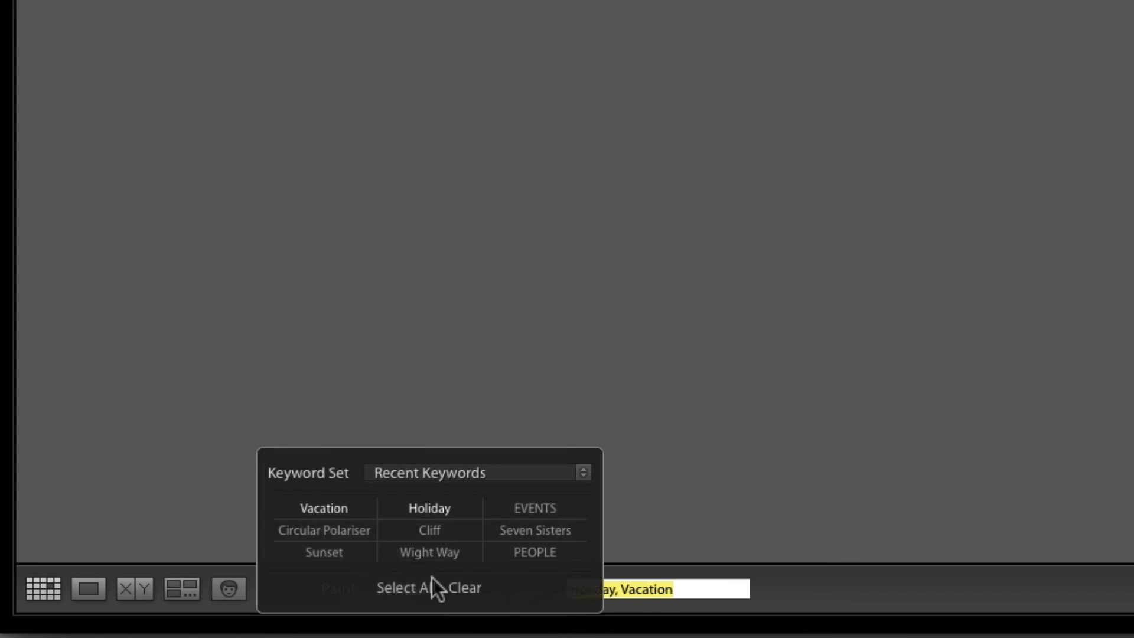
click(434, 587)
click(432, 530)
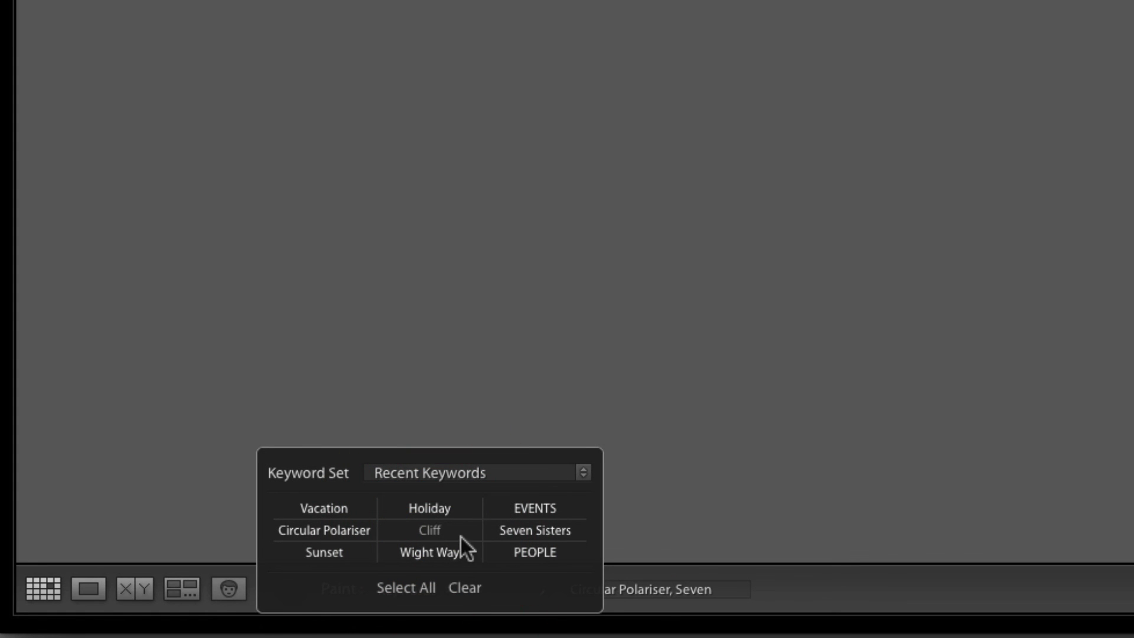
click(543, 589)
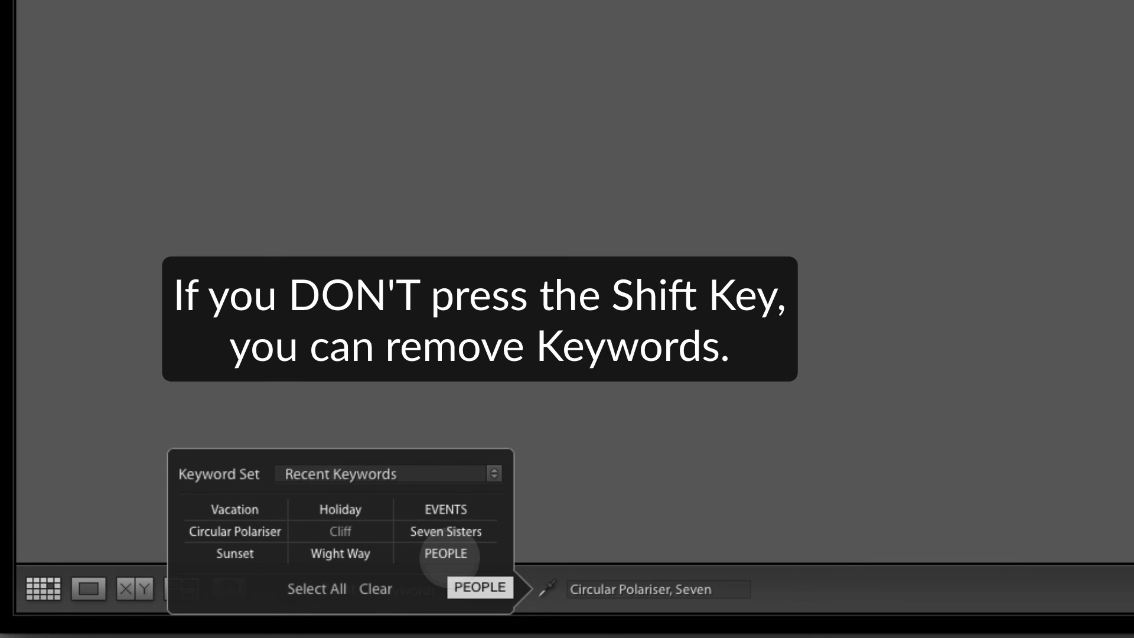
click(449, 556)
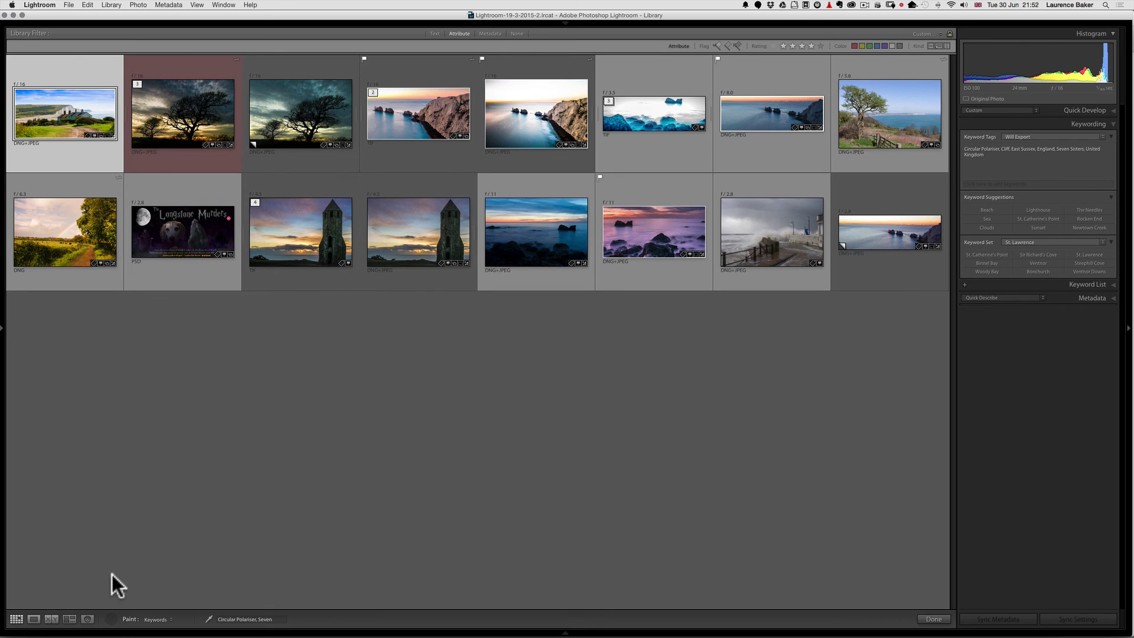
Step: Review the toggle keywords command with the chosen paint keywords, and turn off keyword painting
click(178, 5)
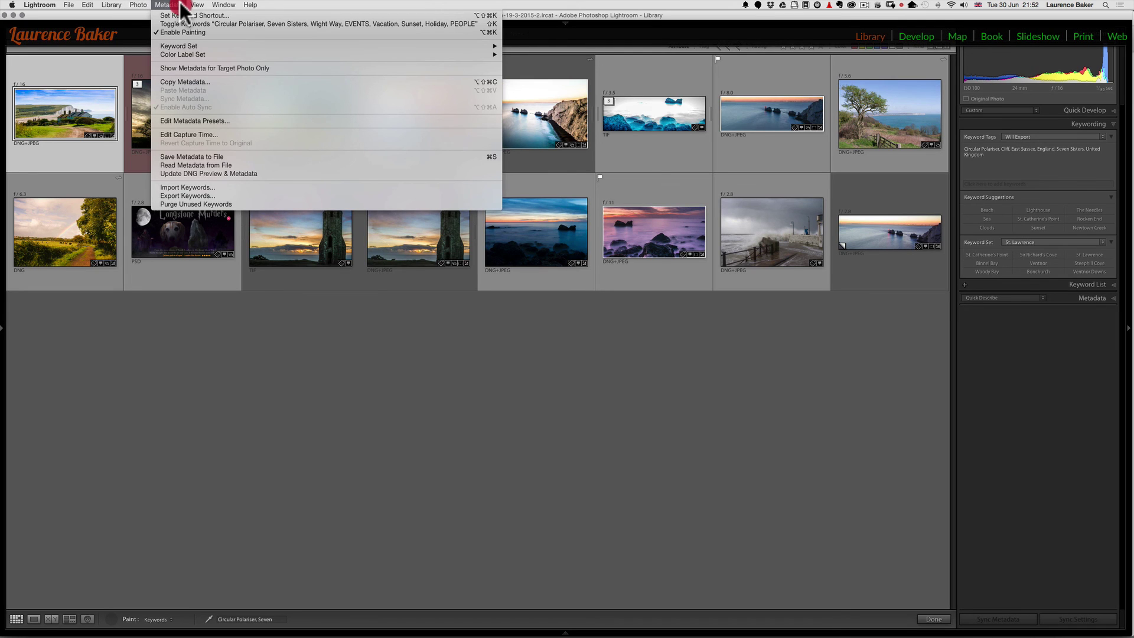
click(180, 6)
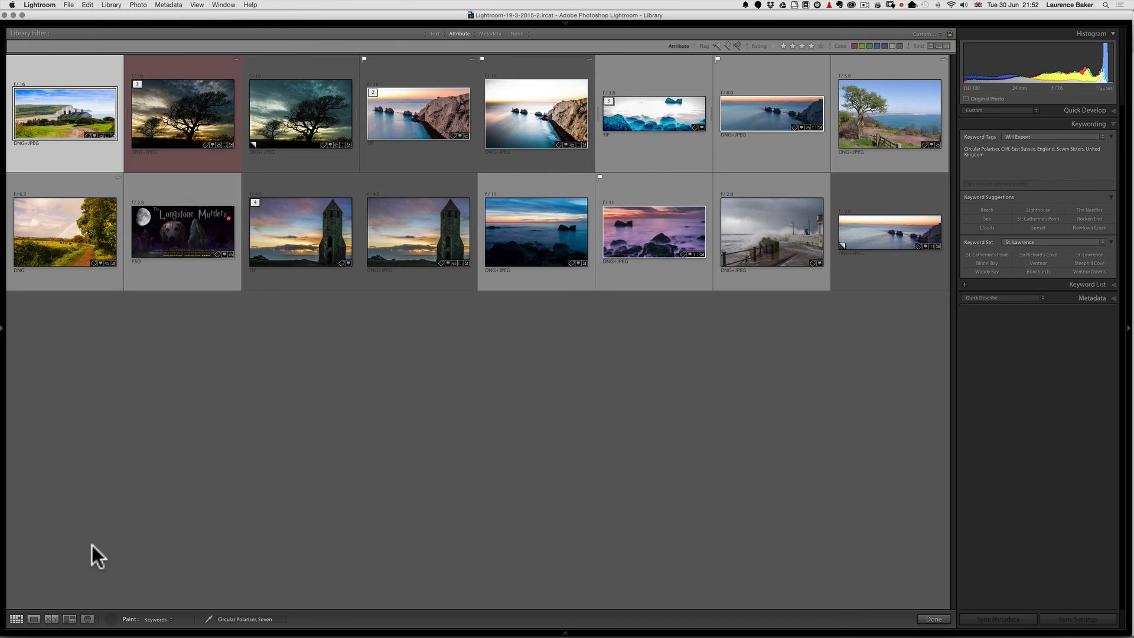
click(112, 619)
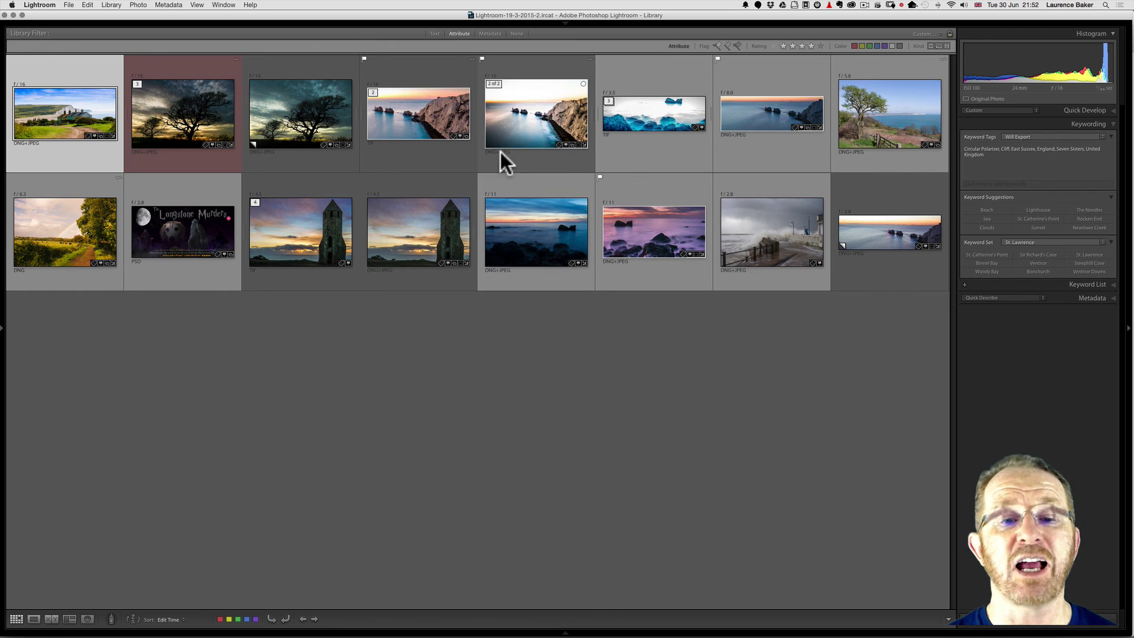
Step: Select the pale sea and cliff photo of The Needles, fifth in the grid's first row
click(505, 122)
double_click(527, 149)
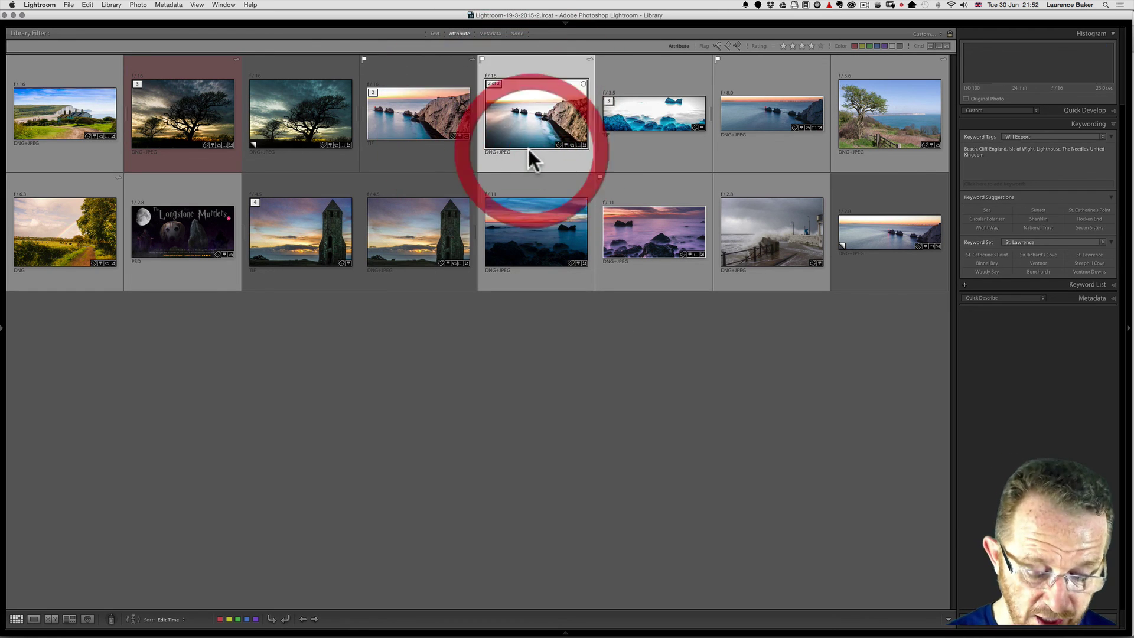